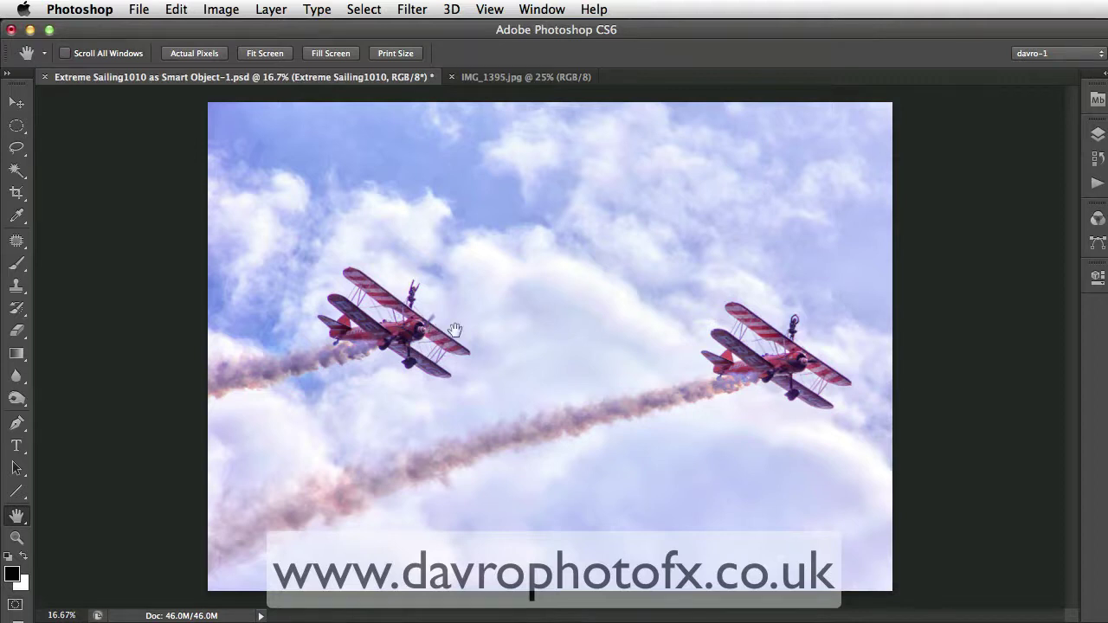
# Step: Select the Hue/Saturation 1 layer and display the Default Actions, Workflow, davrodigital Actions and Frames sets
pyautogui.click(1098, 138)
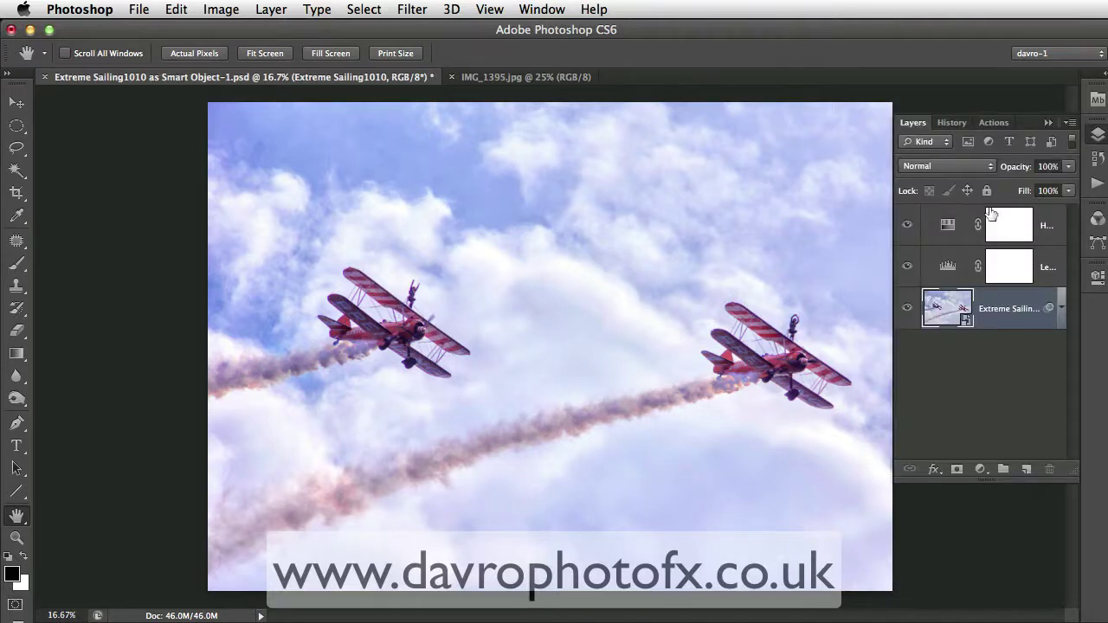
pyautogui.click(969, 227)
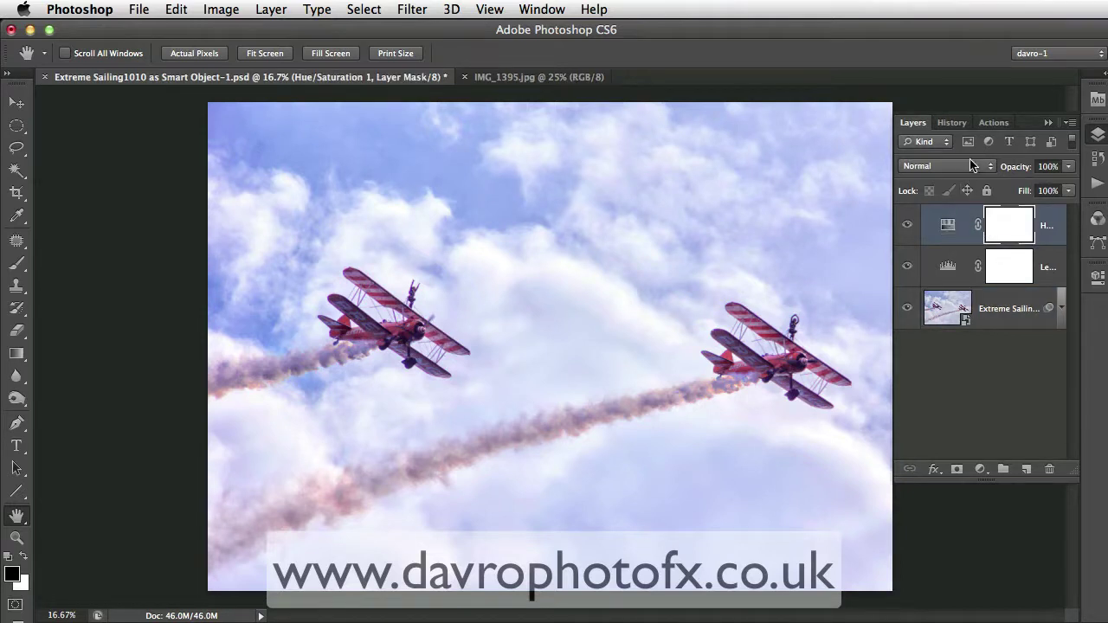
pyautogui.click(994, 123)
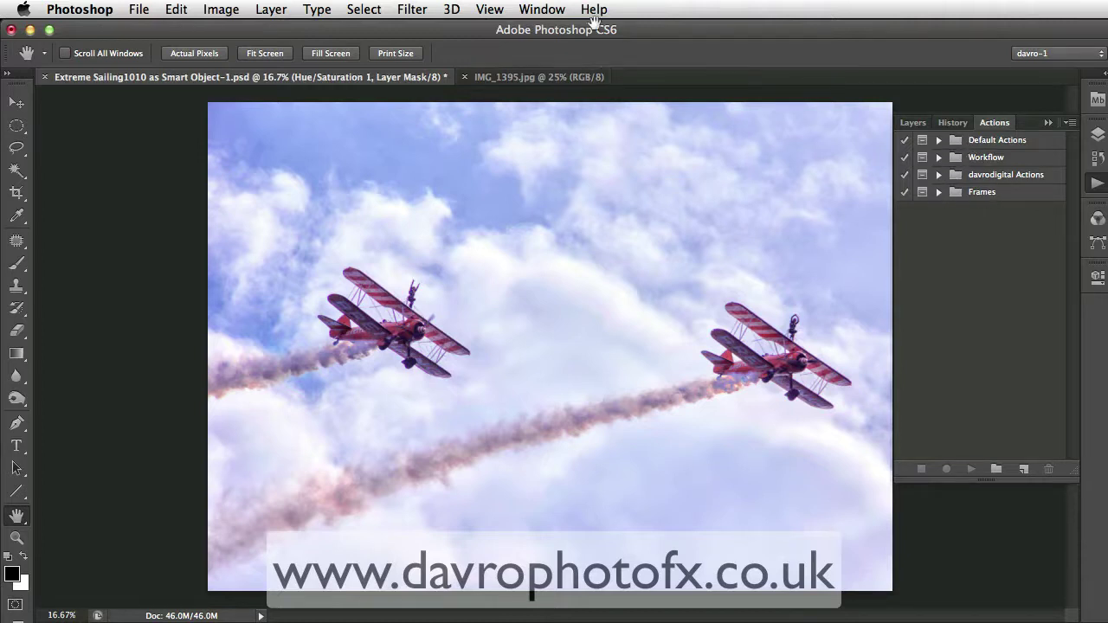
# Step: Create an action named Detail in the Workflow set and begin recording it
pyautogui.click(540, 9)
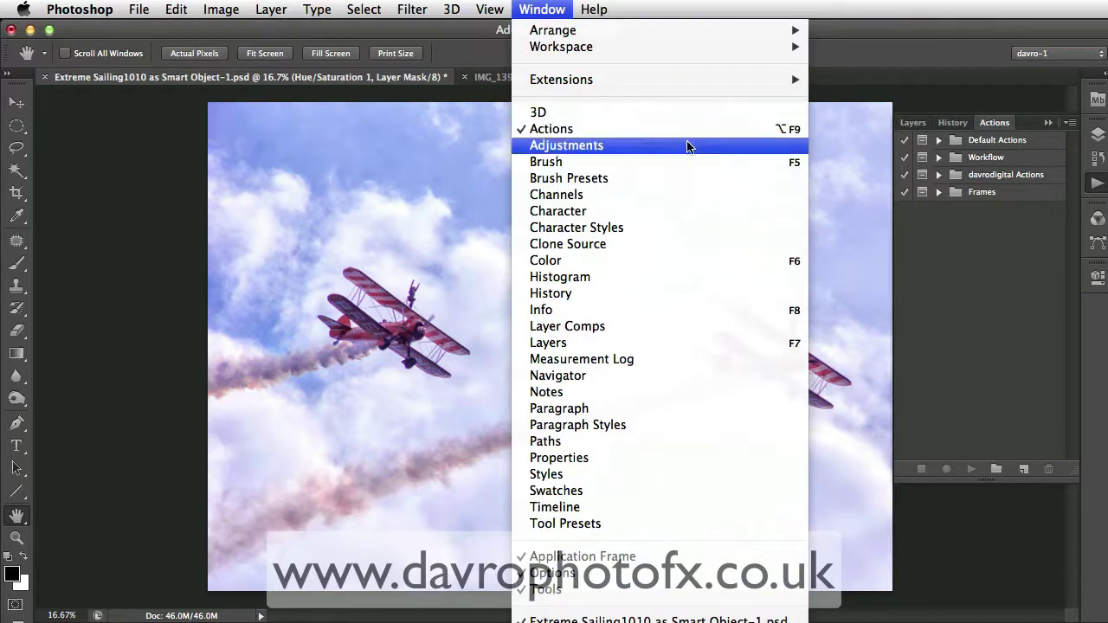
pyautogui.click(958, 294)
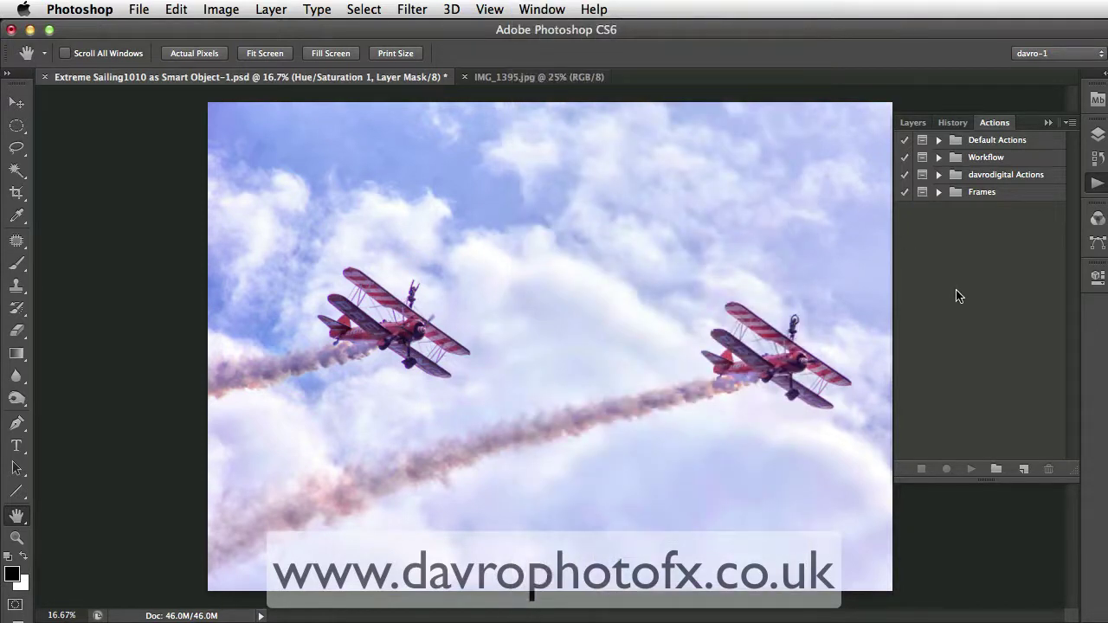
pyautogui.click(1023, 470)
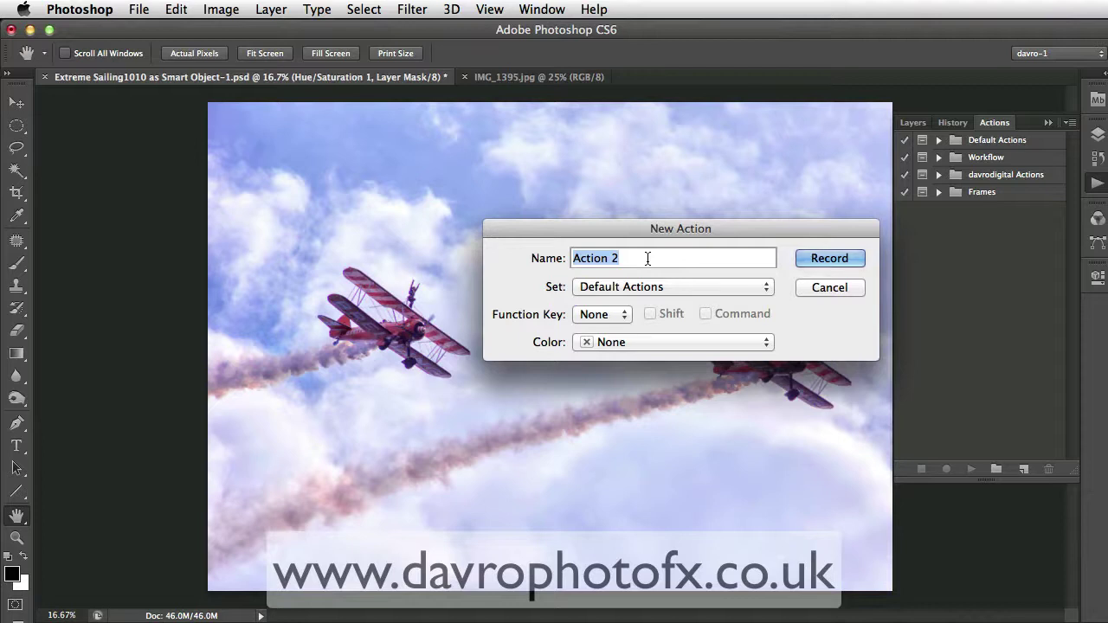
pyautogui.write('Detail')
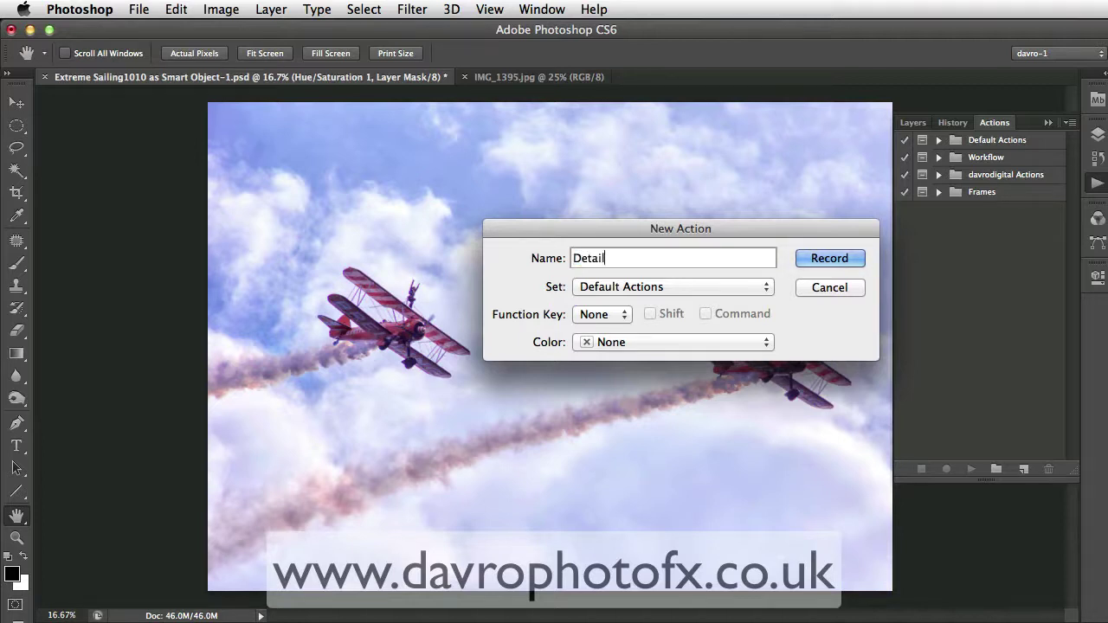
pyautogui.click(568, 287)
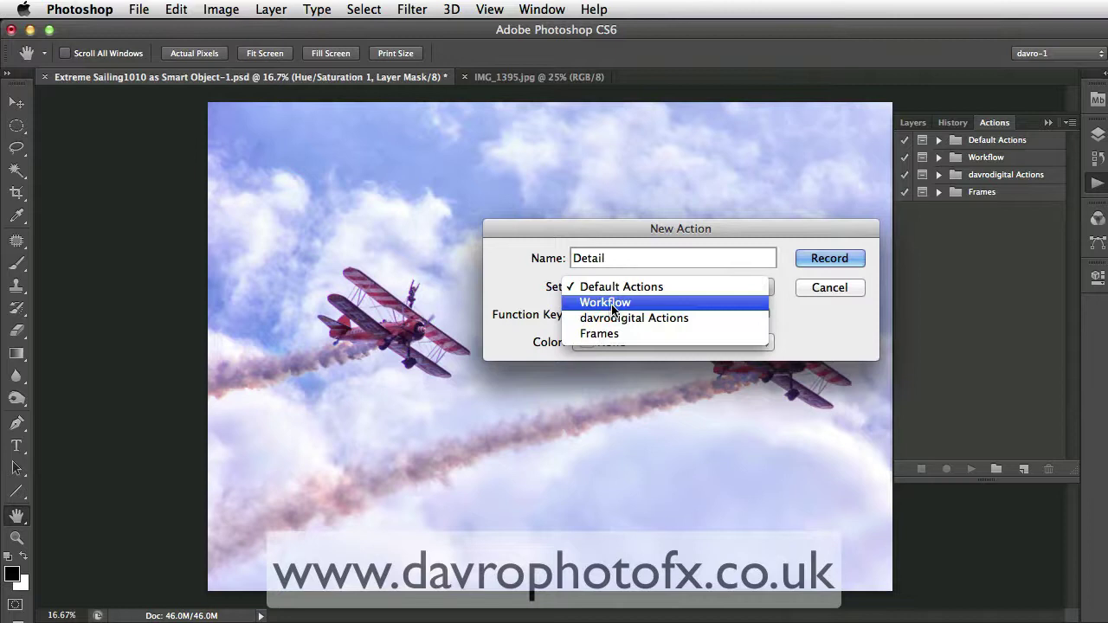
pyautogui.click(611, 305)
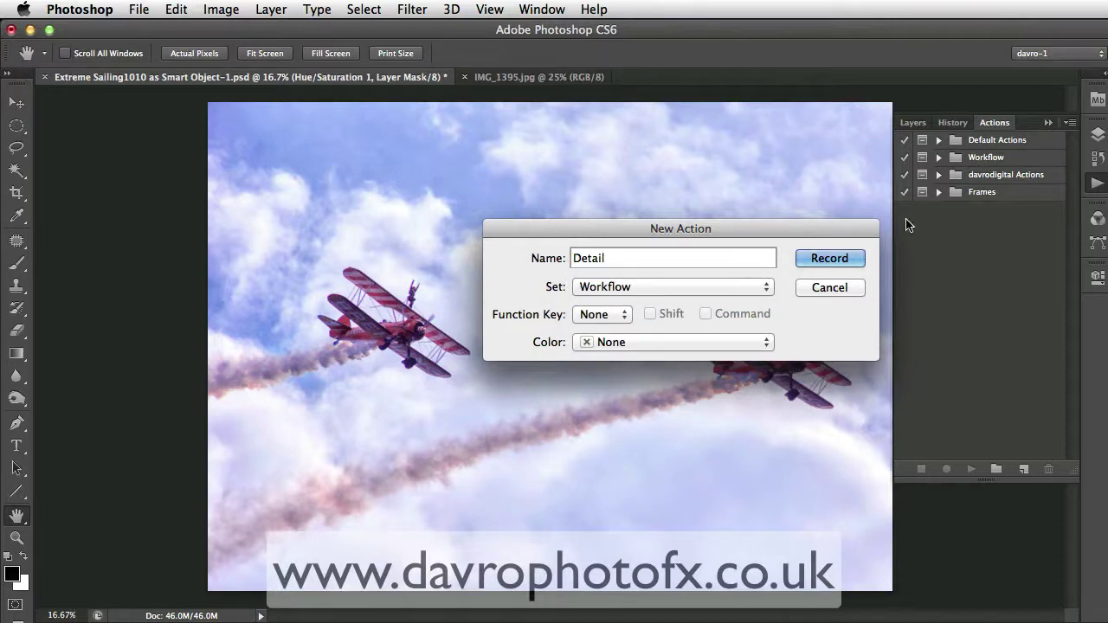
pyautogui.click(828, 257)
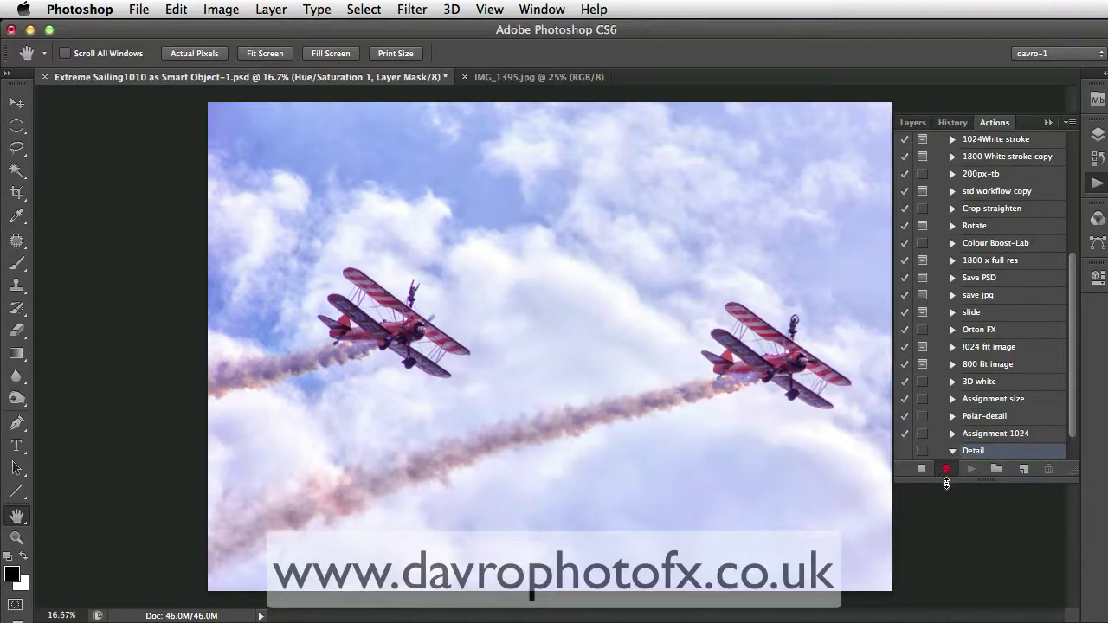
# Step: Add a new top layer, stamp the merged visible image into it, and rename it Detail
pyautogui.click(914, 123)
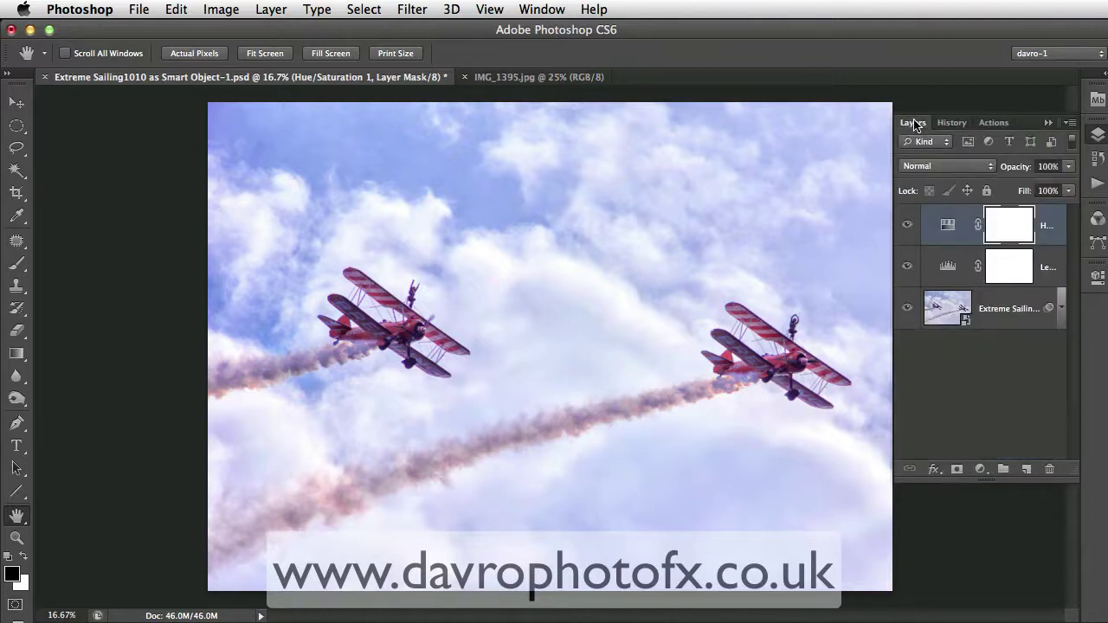
pyautogui.click(1024, 468)
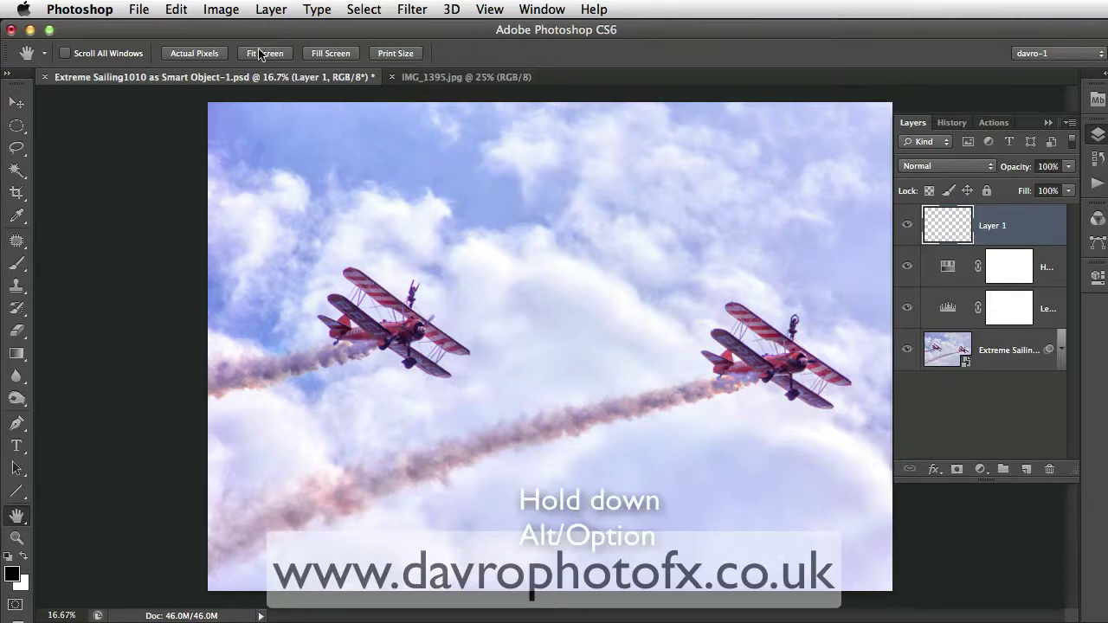
pyautogui.click(270, 11)
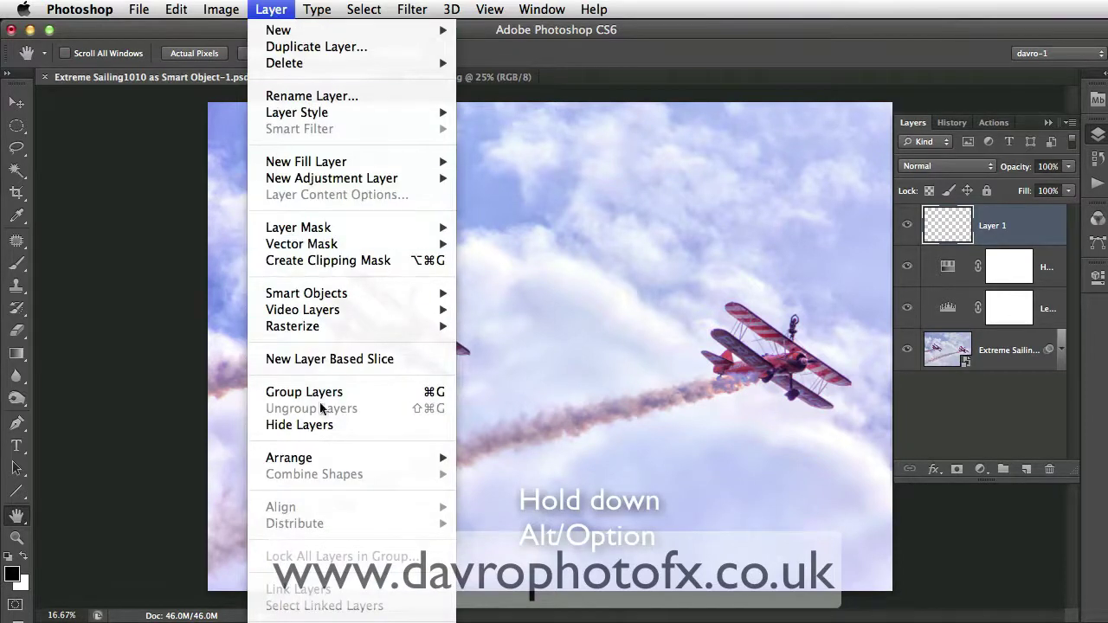
pyautogui.keyDown('alt'); pyautogui.click(346, 622); pyautogui.keyUp('alt')
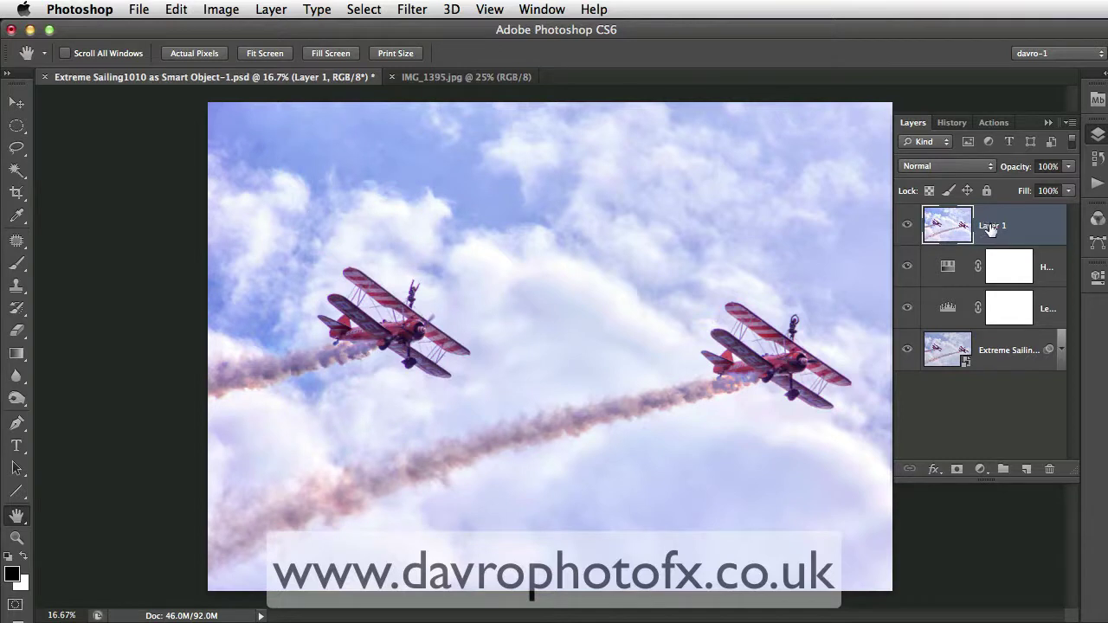
pyautogui.doubleClick(991, 226)
pyautogui.write('Detail')
pyautogui.press('Return')
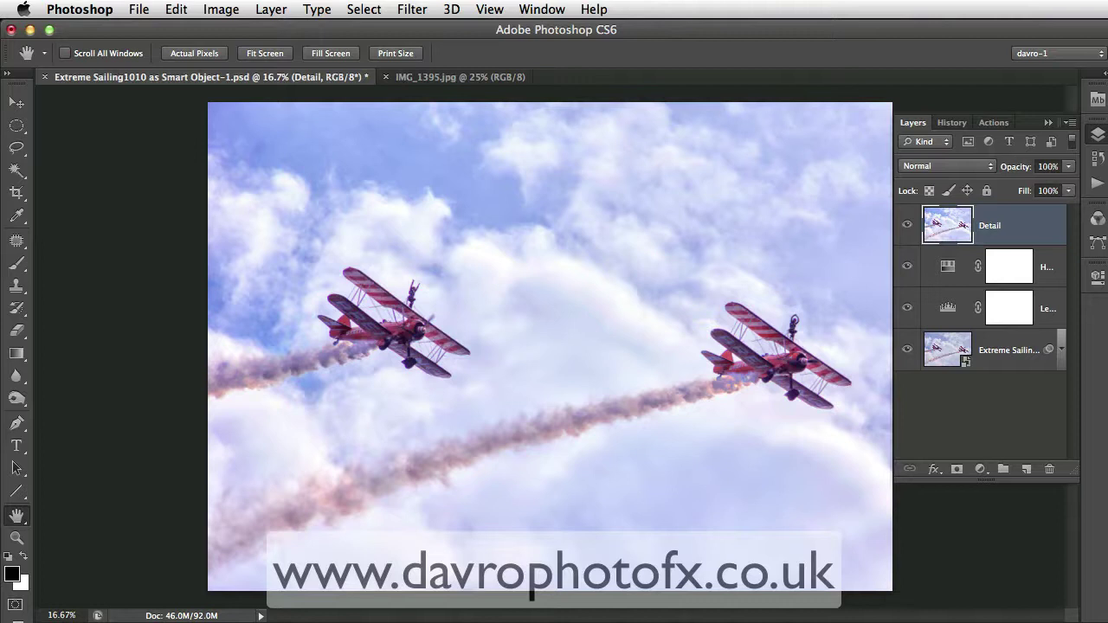
# Step: Duplicate the Detail layer and group Detail and Detail copy into Group 1
pyautogui.hotkey('ctrl', 'j')
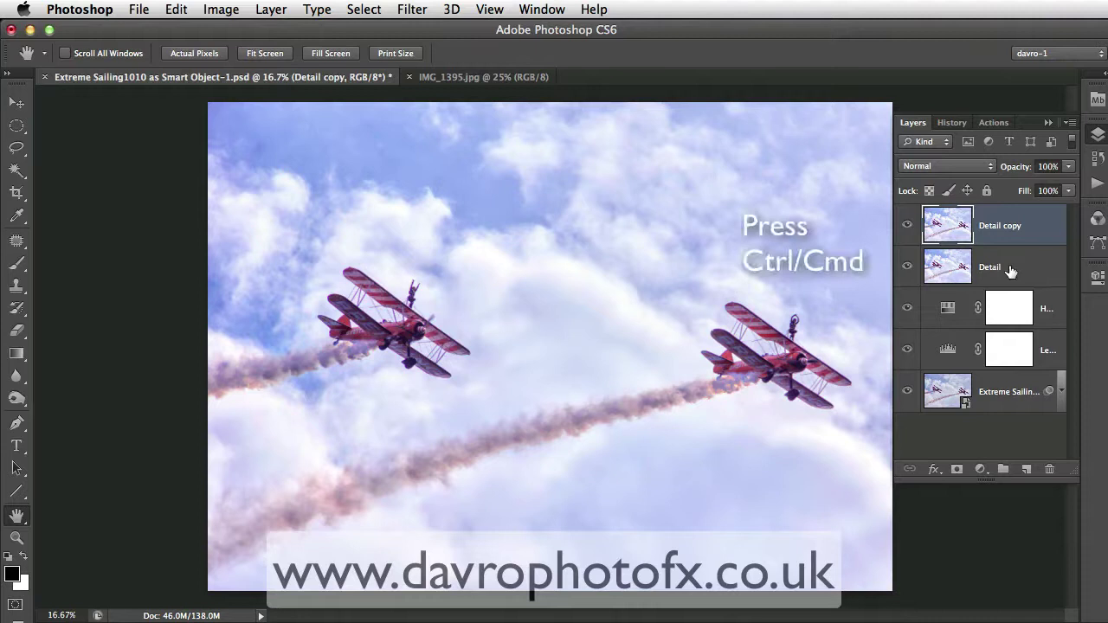
pyautogui.keyDown('super'); pyautogui.click(1009, 270); pyautogui.keyUp('super')
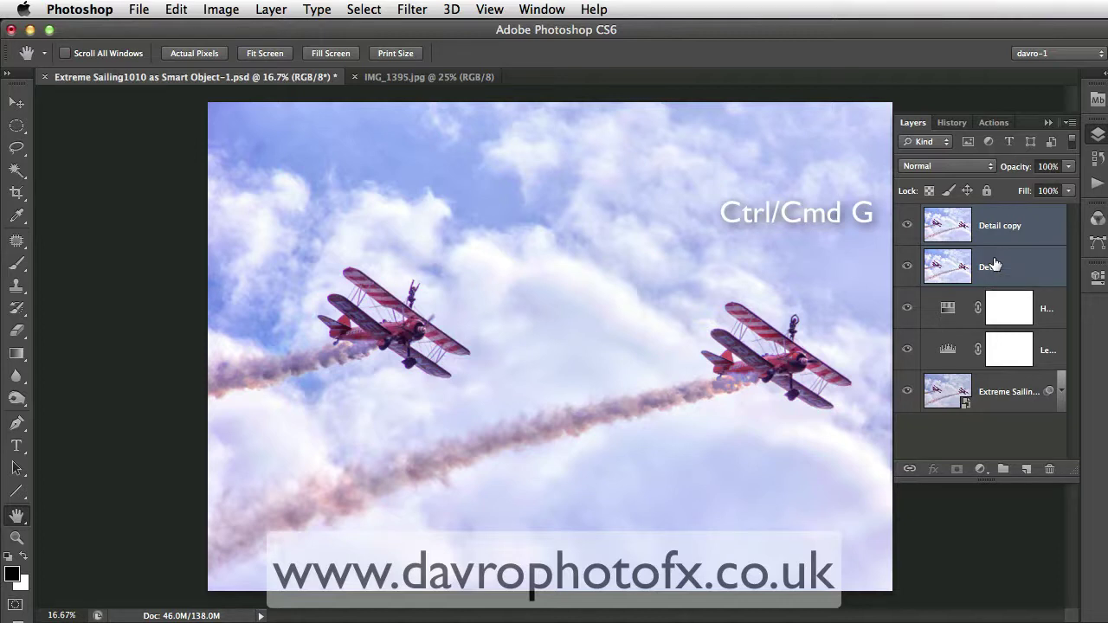
pyautogui.press('super+g')
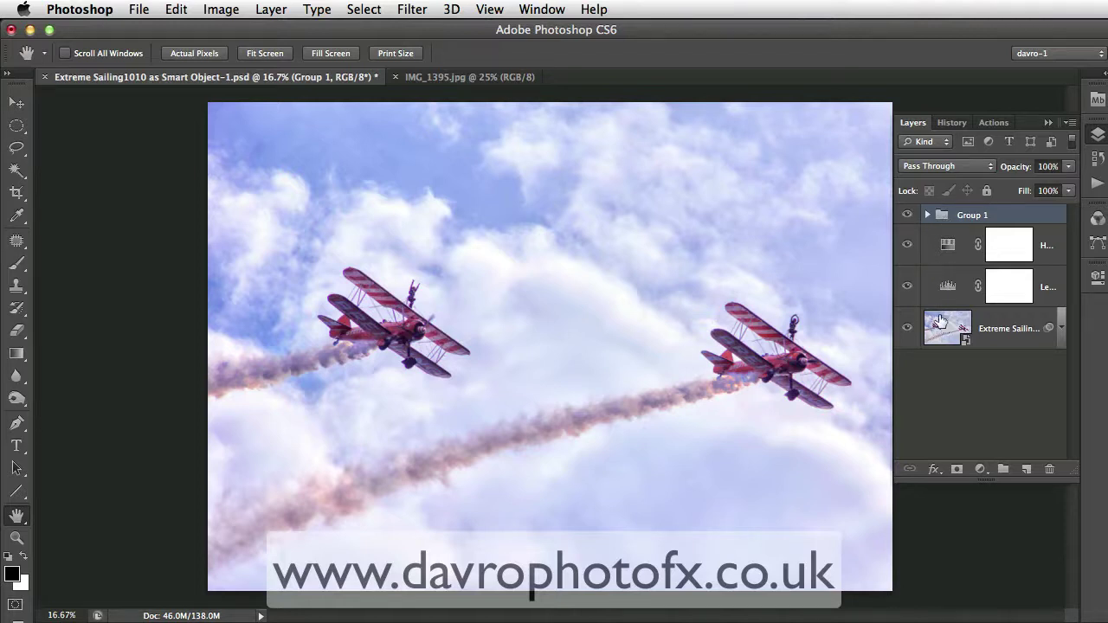
# Step: Set Group 1's blend mode to Overlay, then expand it and select Detail copy
pyautogui.click(930, 169)
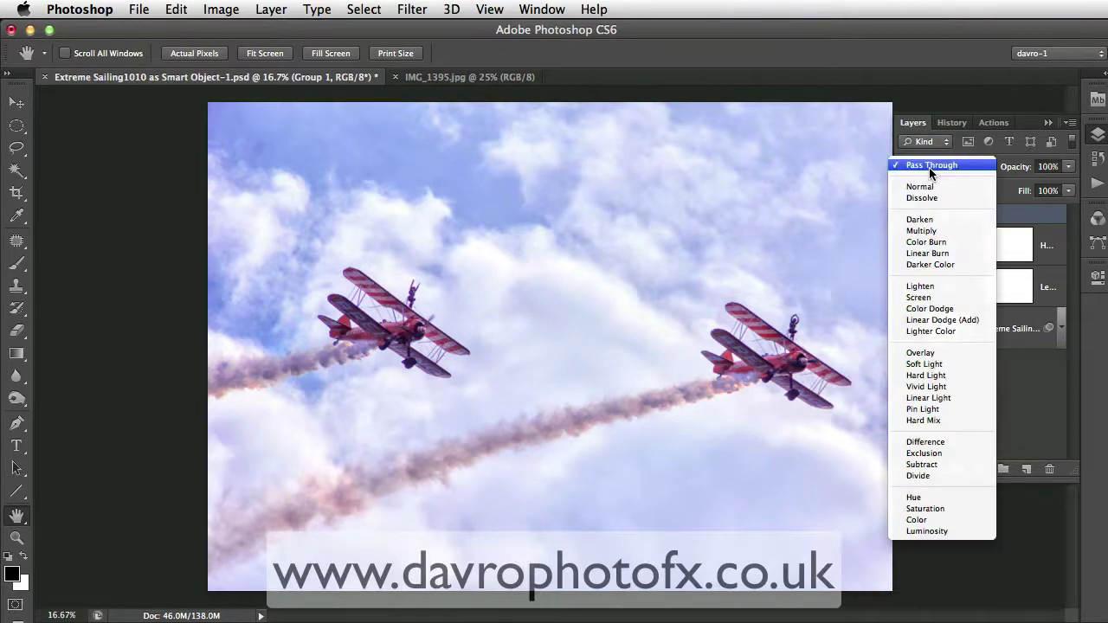
pyautogui.click(933, 354)
pyautogui.click(930, 216)
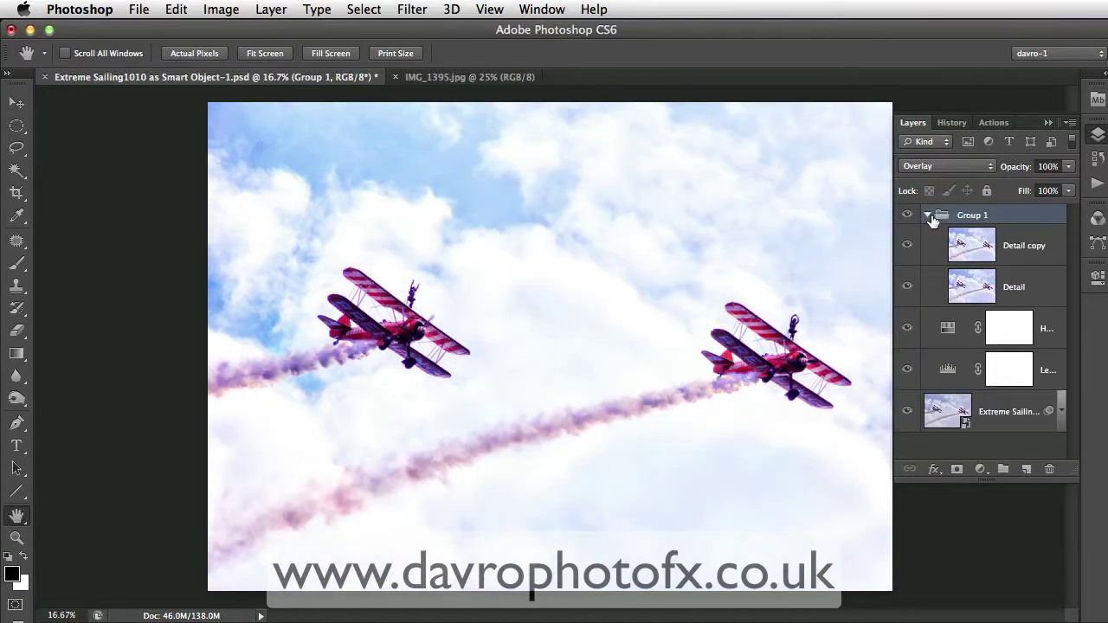
pyautogui.click(987, 247)
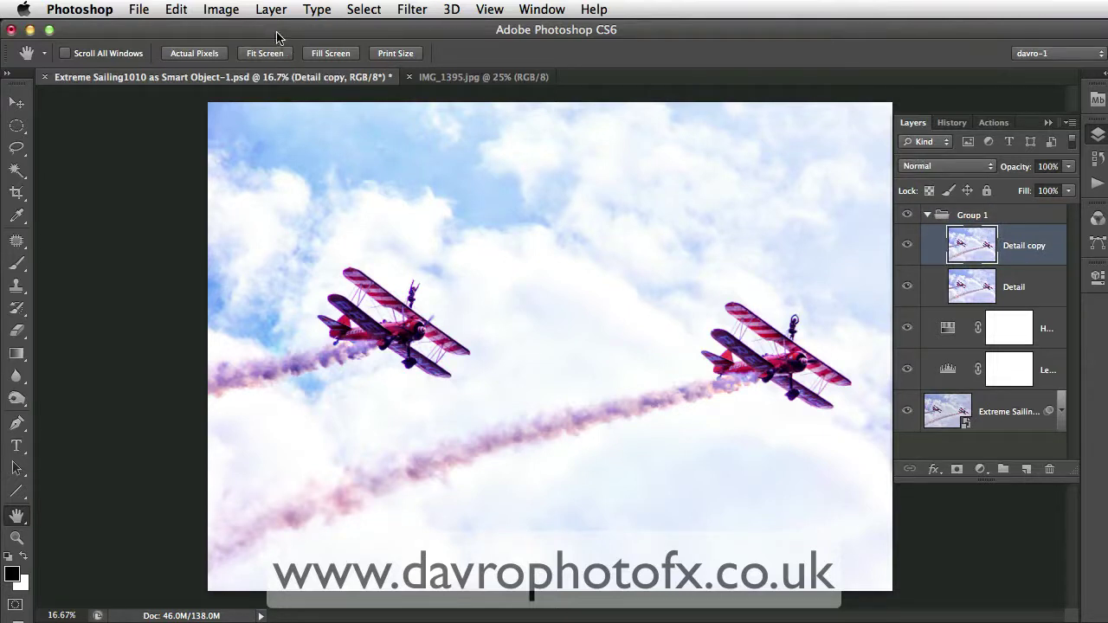
# Step: Invert the Detail copy layer with Image > Adjustments > Invert
pyautogui.click(222, 9)
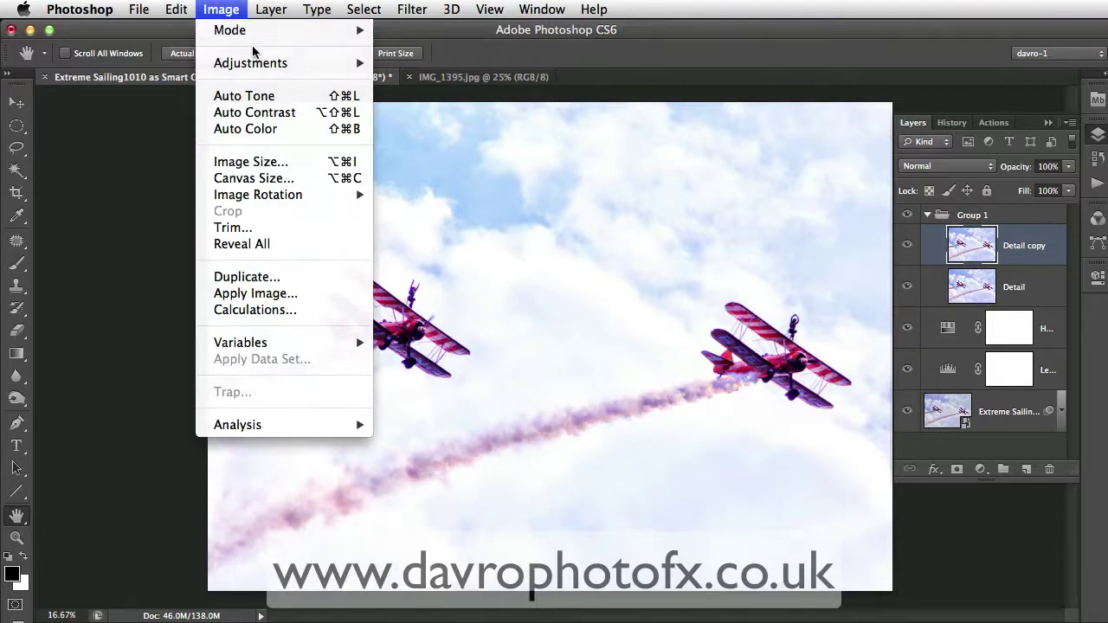
pyautogui.moveTo(273, 64)
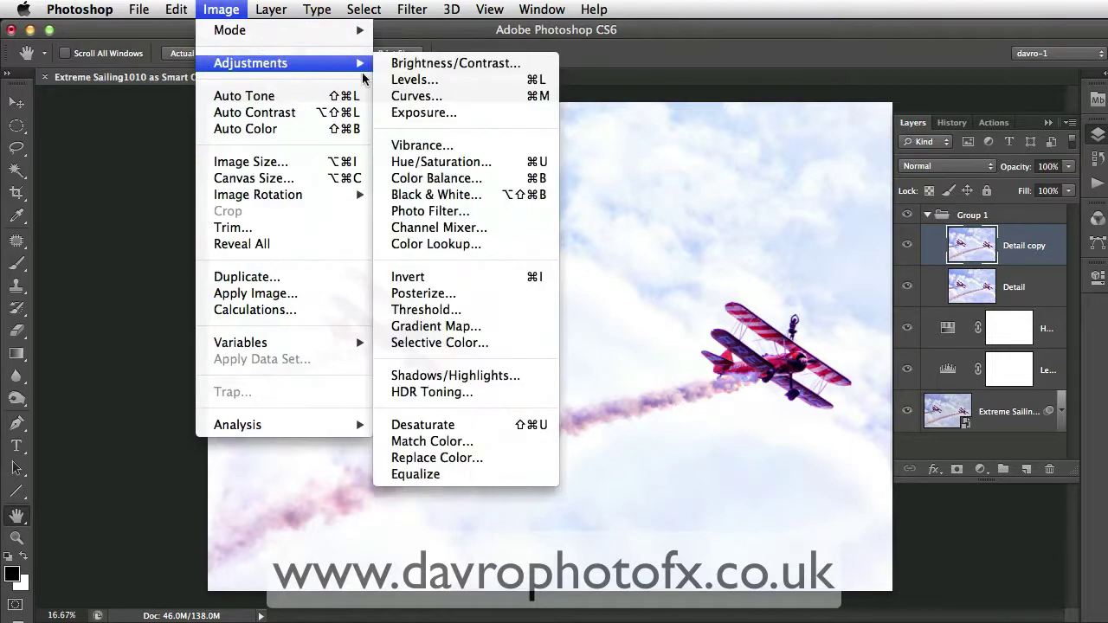
pyautogui.click(444, 278)
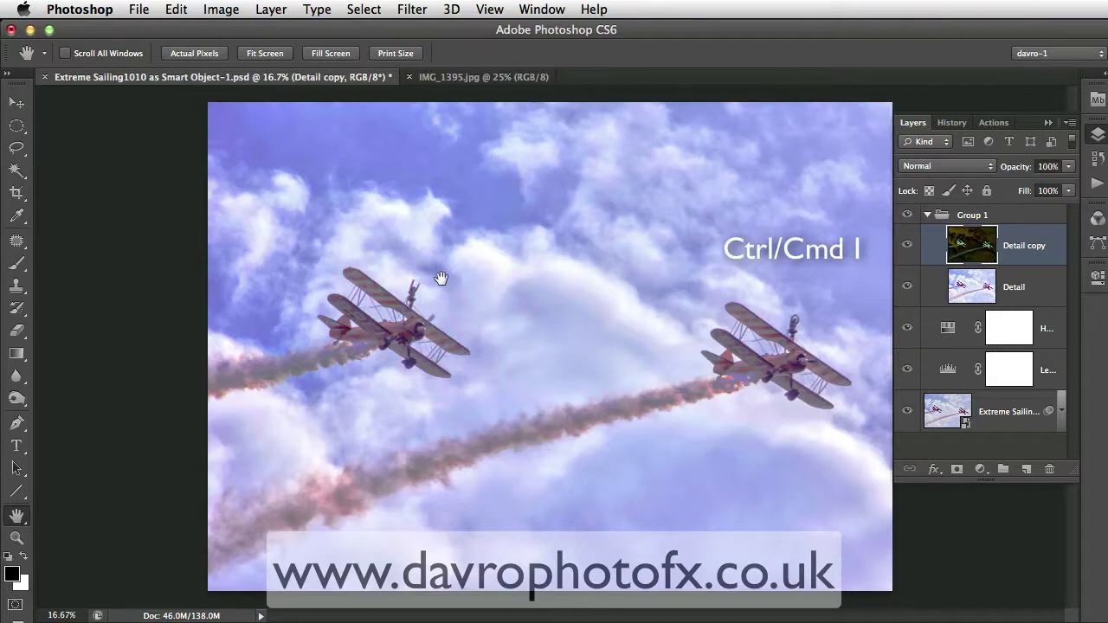
# Step: Set Detail copy to Vivid Light blending and compare by toggling Group 1's visibility
pyautogui.click(946, 165)
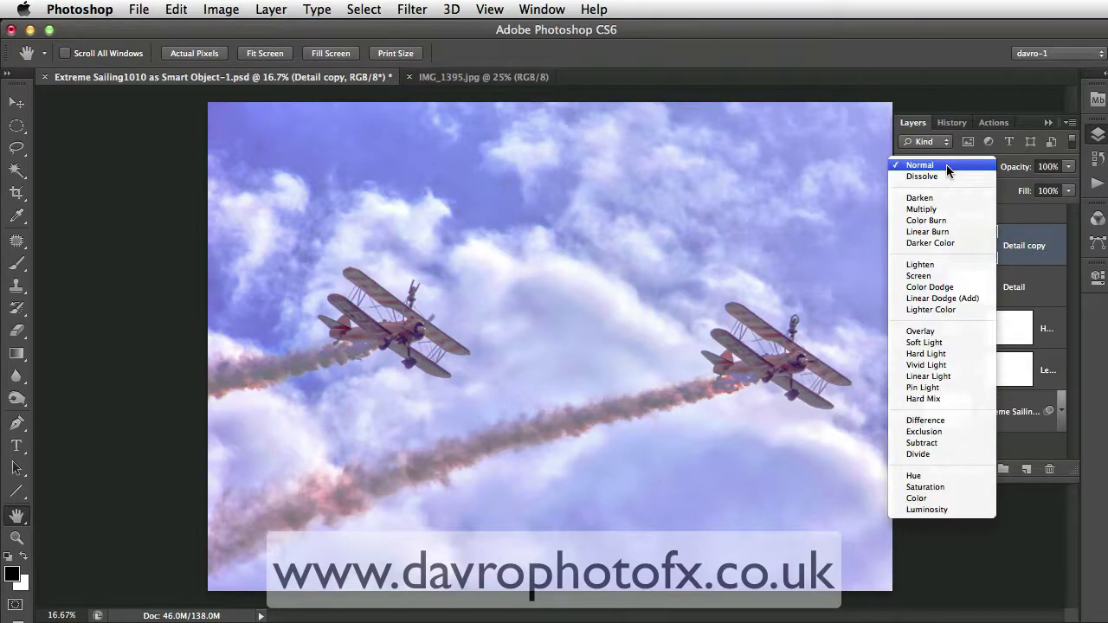
pyautogui.click(950, 367)
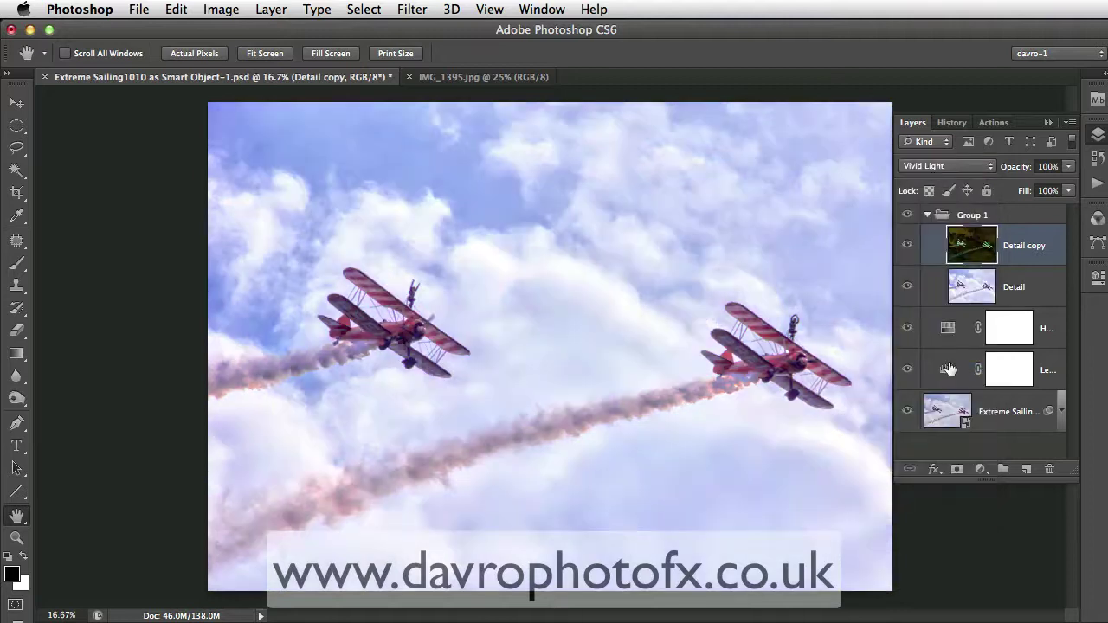
pyautogui.click(907, 216)
pyautogui.click(907, 217)
# Step: Apply Filter > Blur > Surface Blur to Detail copy at Radius 25 pixels, Threshold 25 levels
pyautogui.click(411, 12)
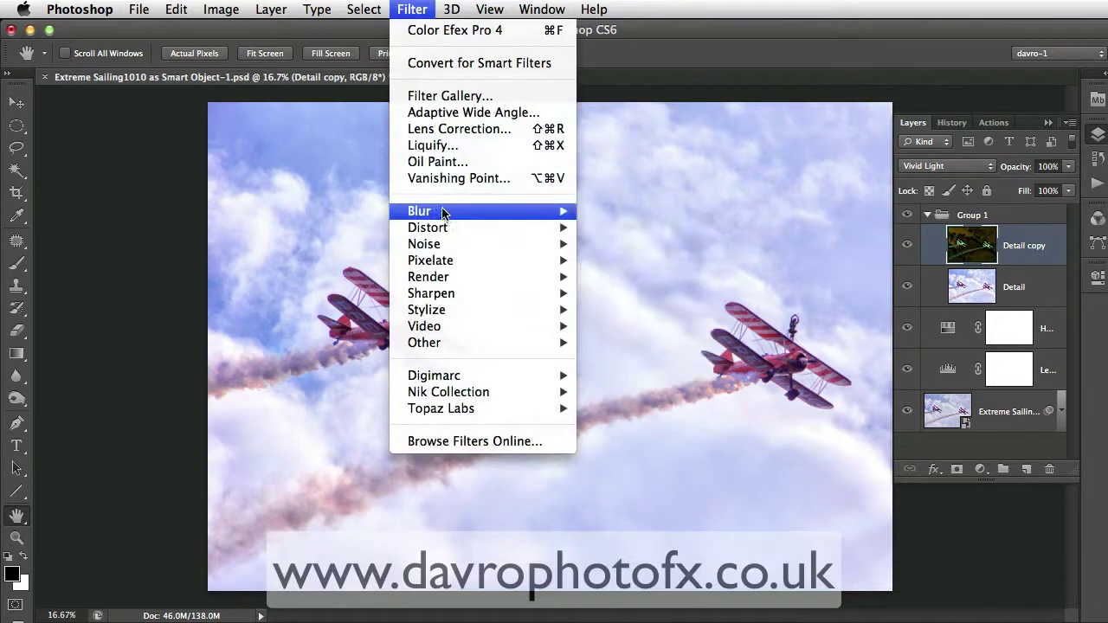
pyautogui.moveTo(443, 213)
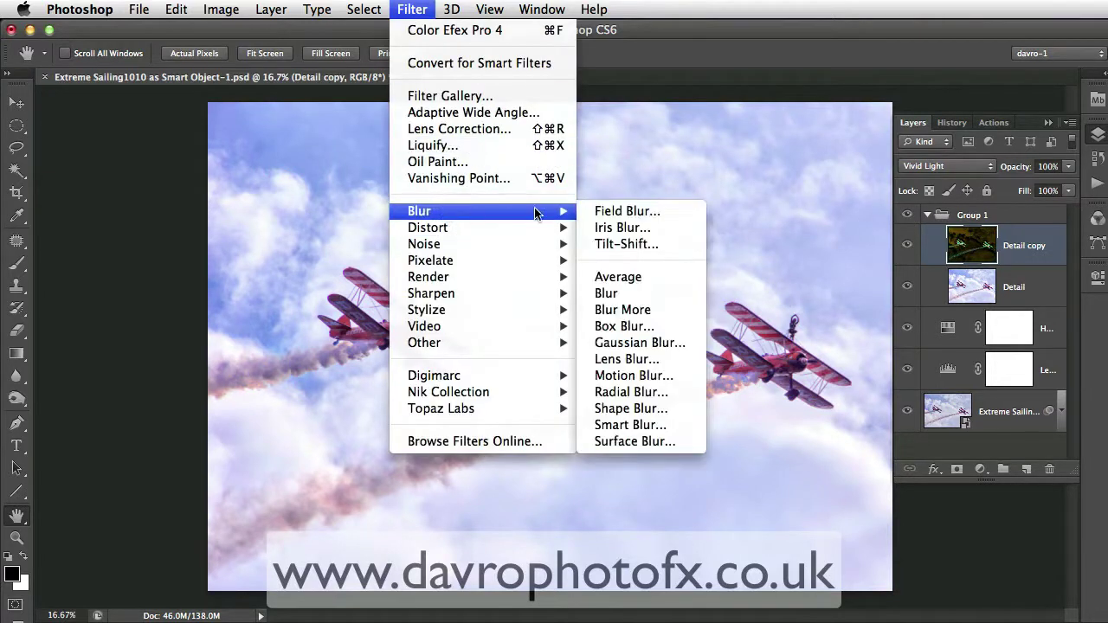
pyautogui.click(619, 441)
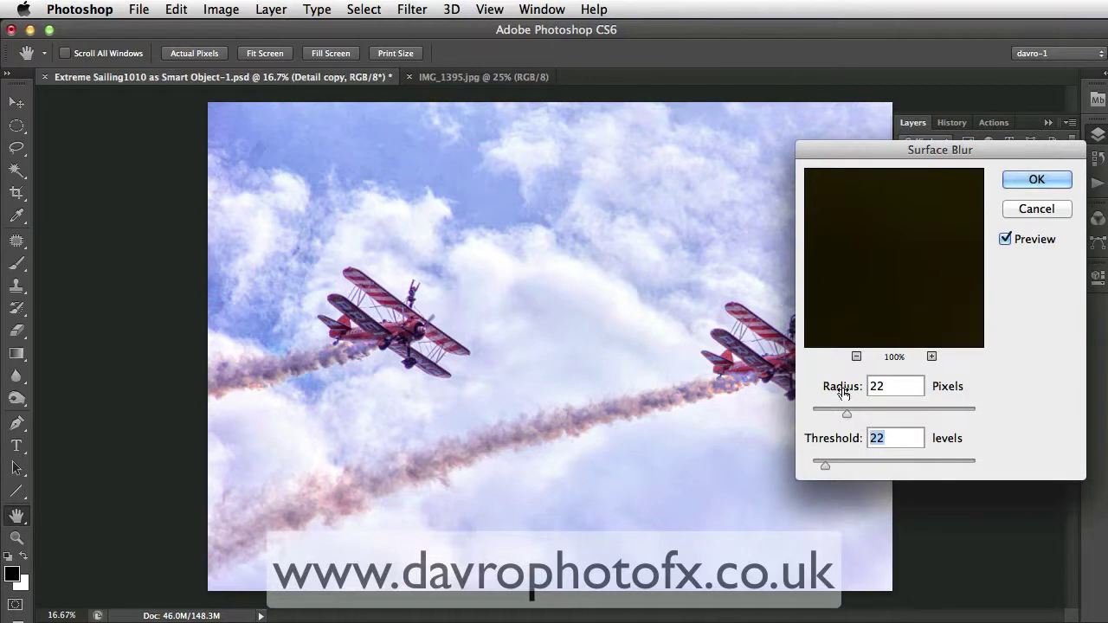
pyautogui.moveTo(843, 392); pyautogui.dragTo(846, 392)
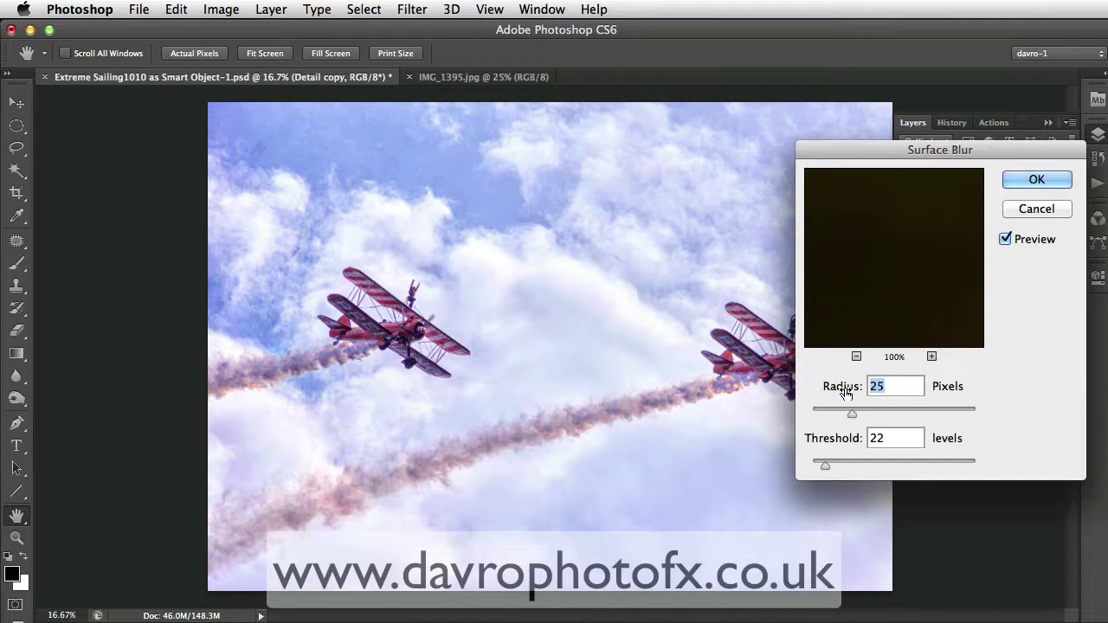
pyautogui.click(843, 440)
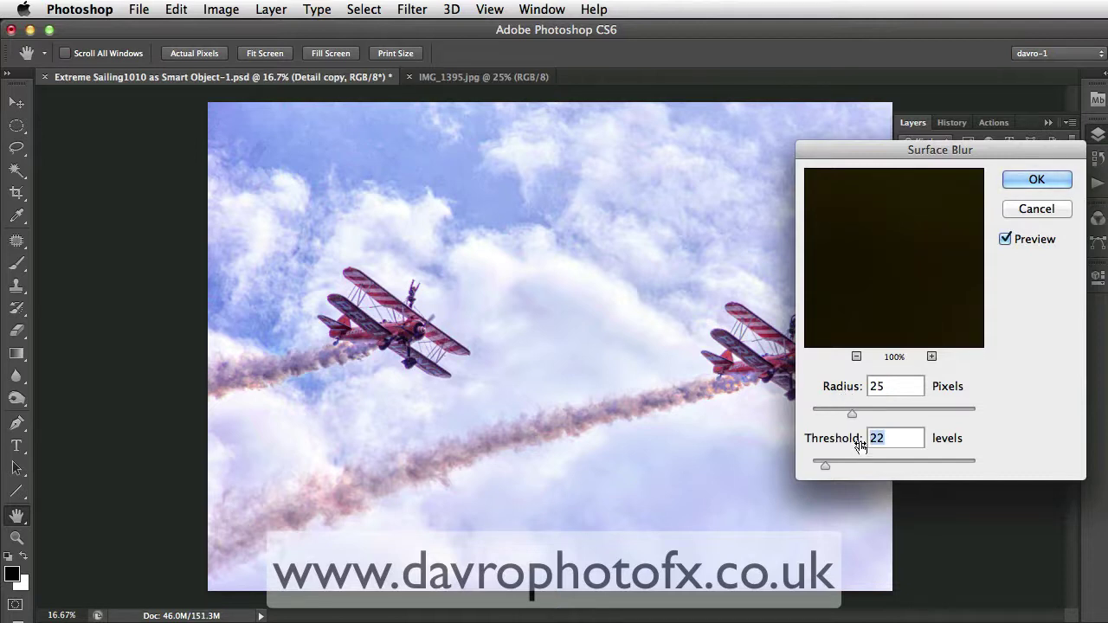
pyautogui.write('25')
pyautogui.click(1035, 179)
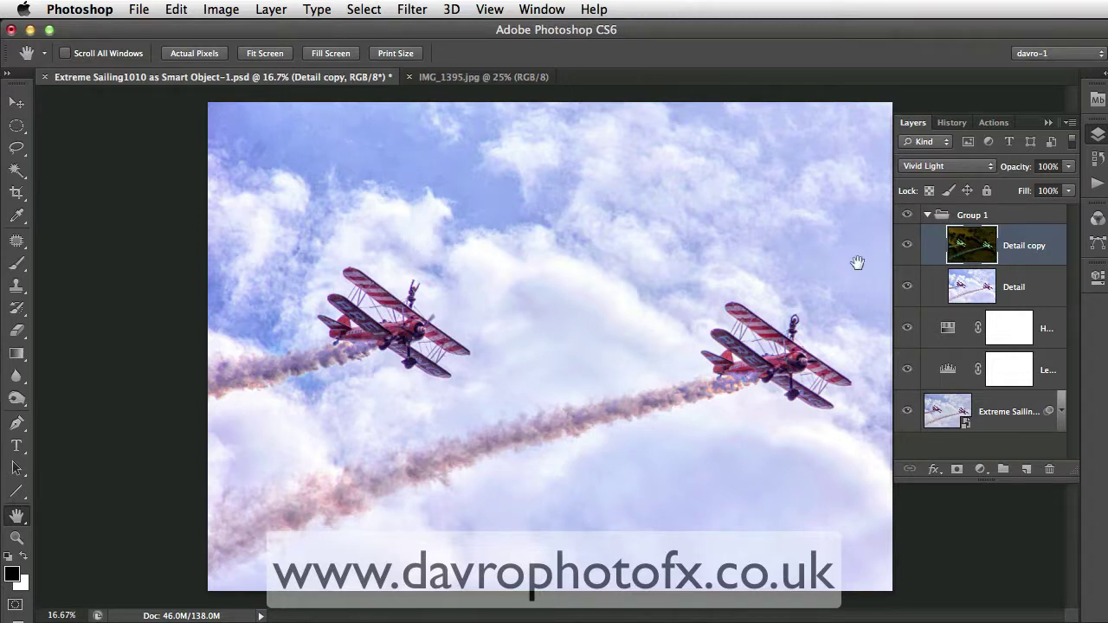
# Step: Add a white layer mask to Group 1, rename the group Detail, and collapse it
pyautogui.click(974, 217)
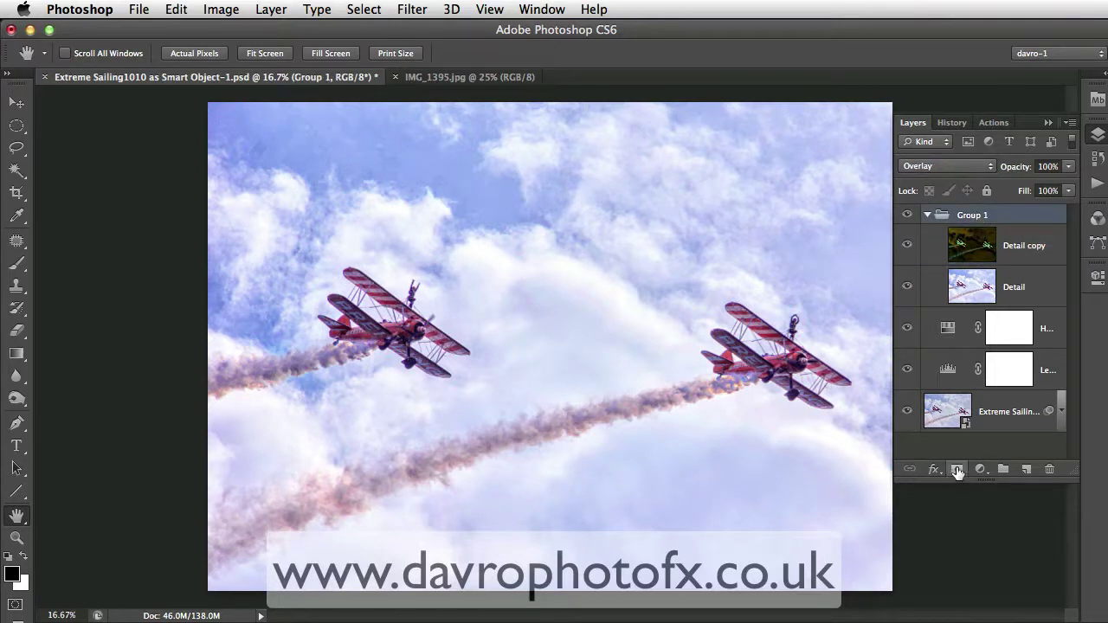
pyautogui.click(959, 472)
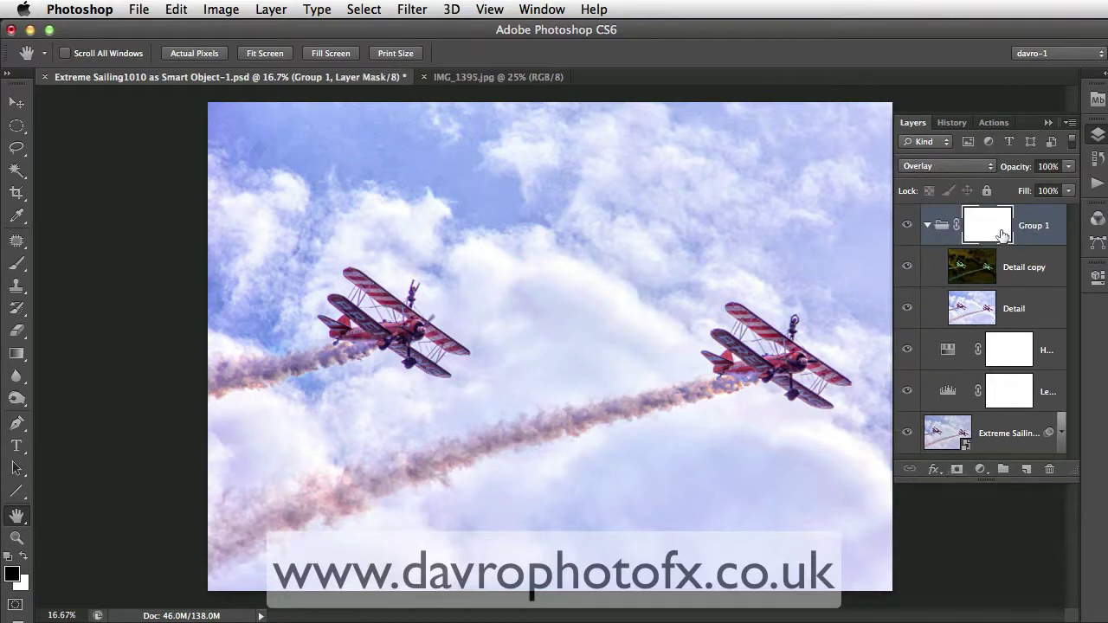
pyautogui.click(1043, 227)
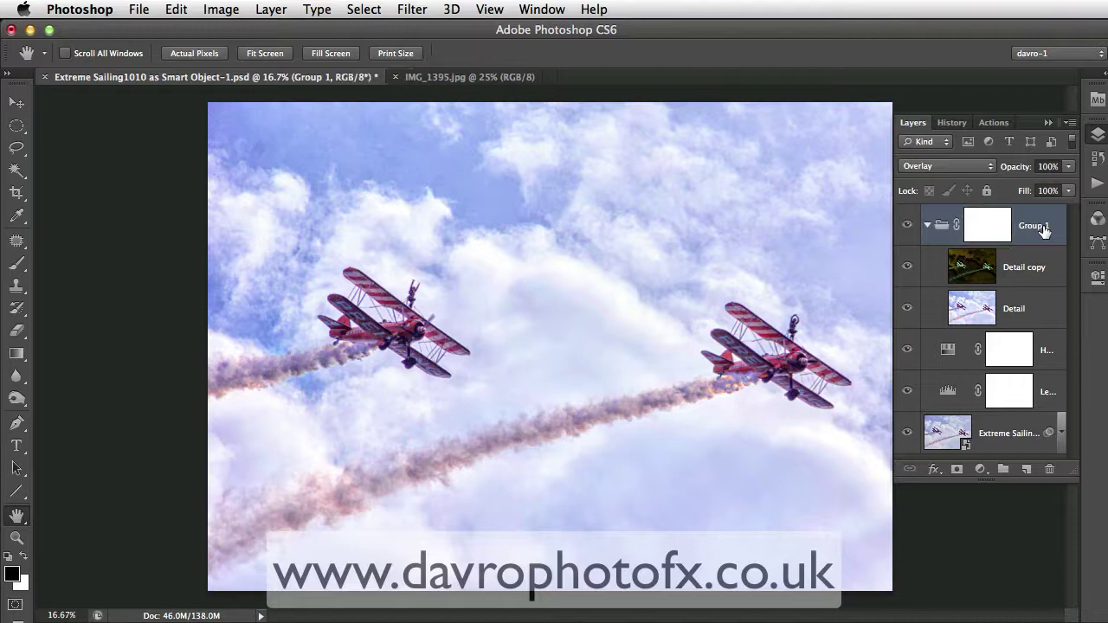
pyautogui.doubleClick(1043, 227)
pyautogui.write('Detail')
pyautogui.press('Return')
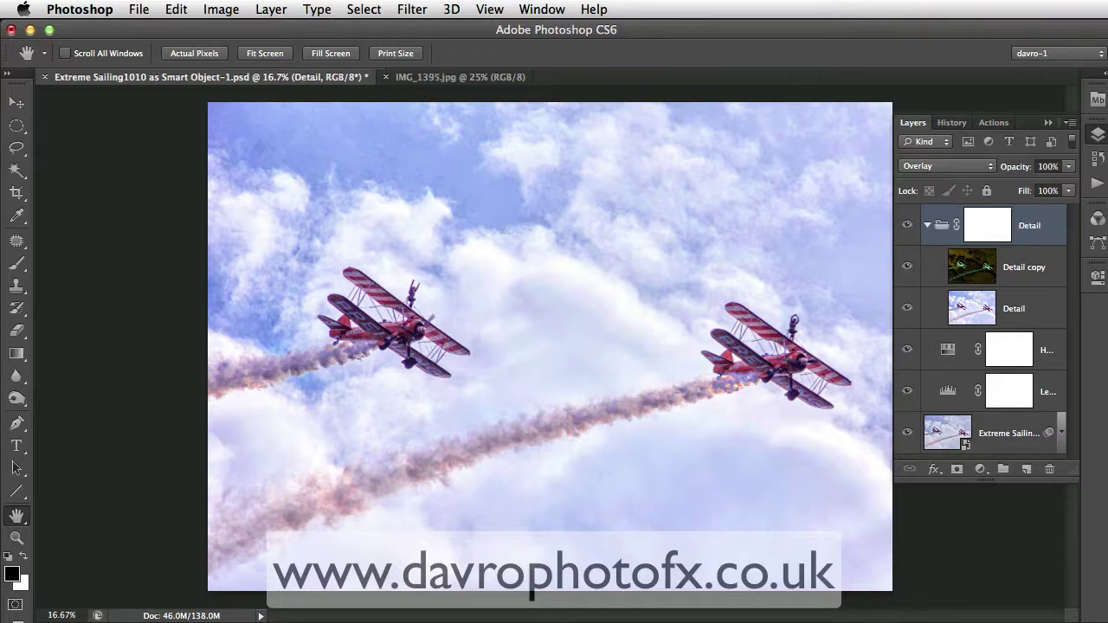
pyautogui.click(928, 225)
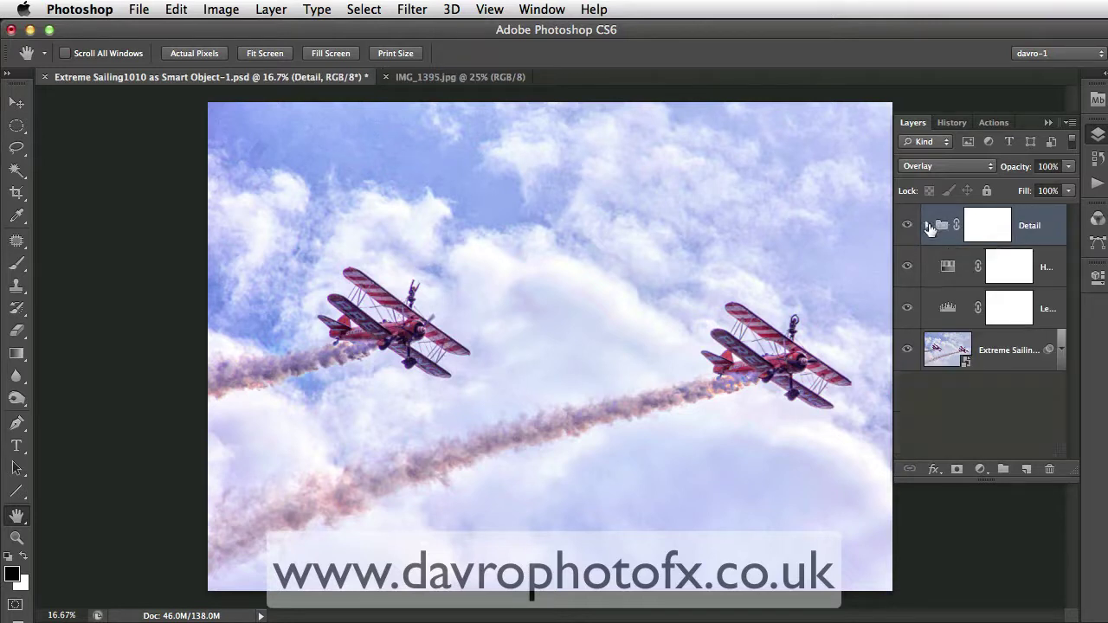
# Step: Stop recording the Detail action and bring its recorded steps into view
pyautogui.click(999, 125)
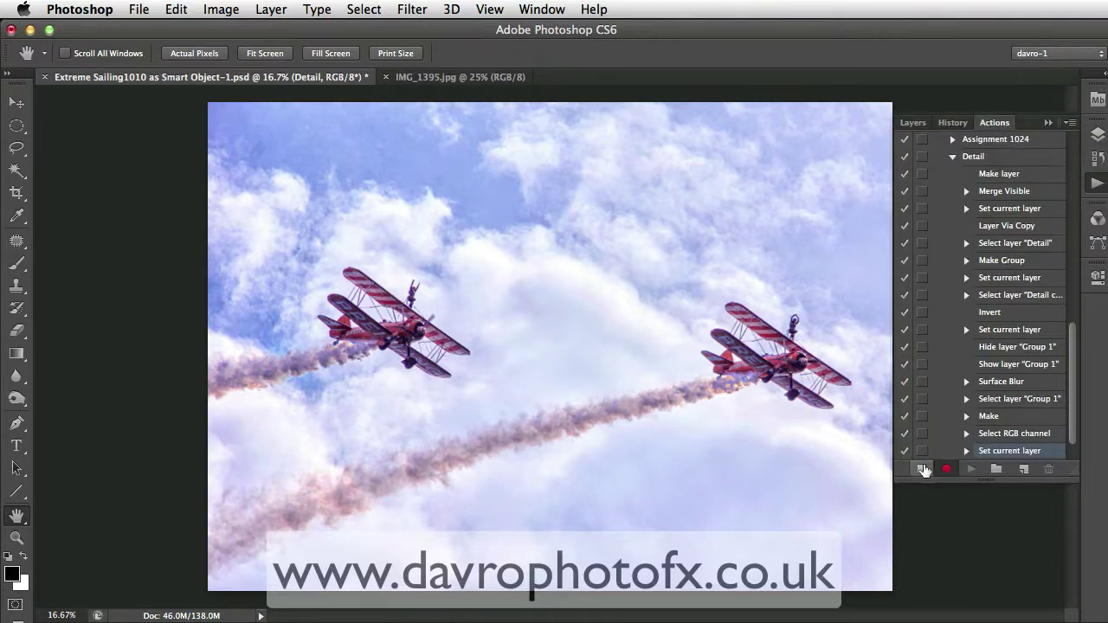
pyautogui.click(922, 470)
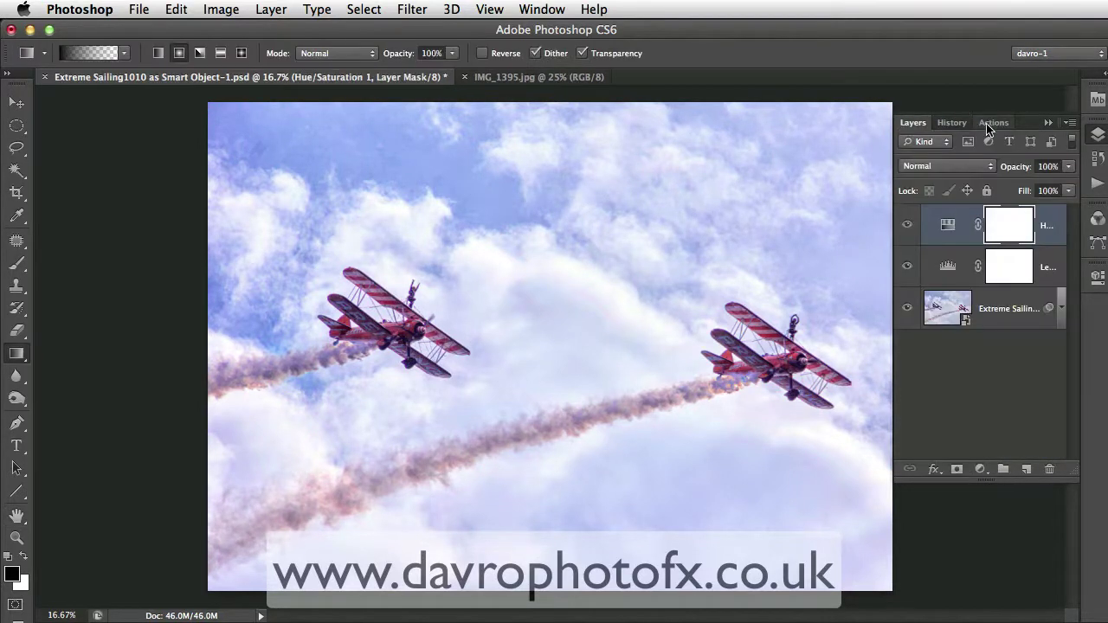
pyautogui.click(993, 123)
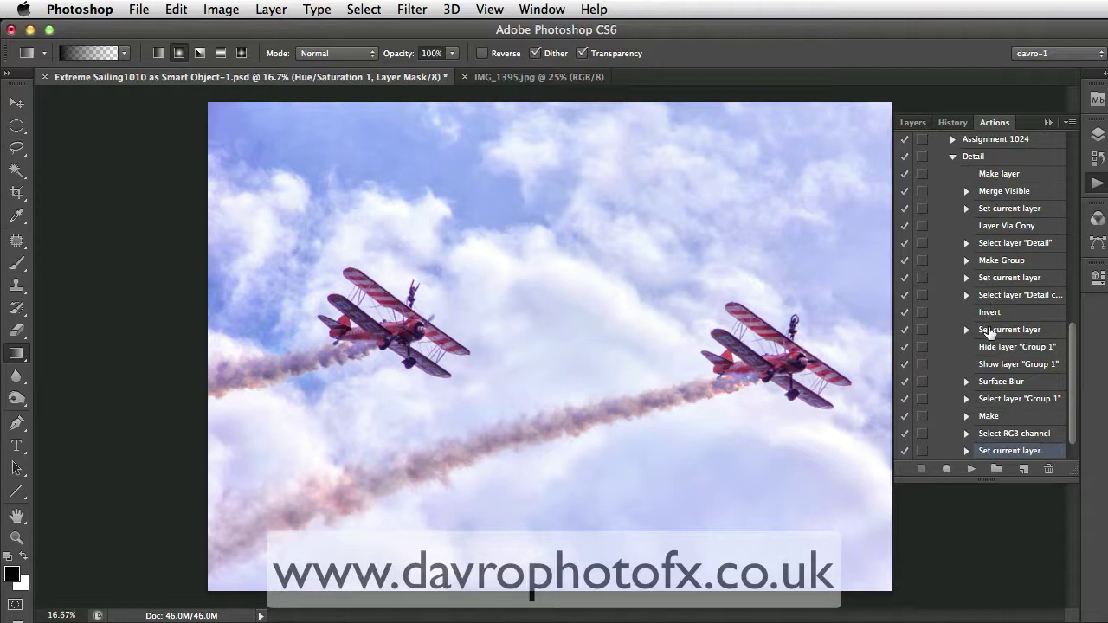
# Step: Turn on the Surface Blur step's dialog pause, then play the Detail action on the biplane
pyautogui.click(966, 383)
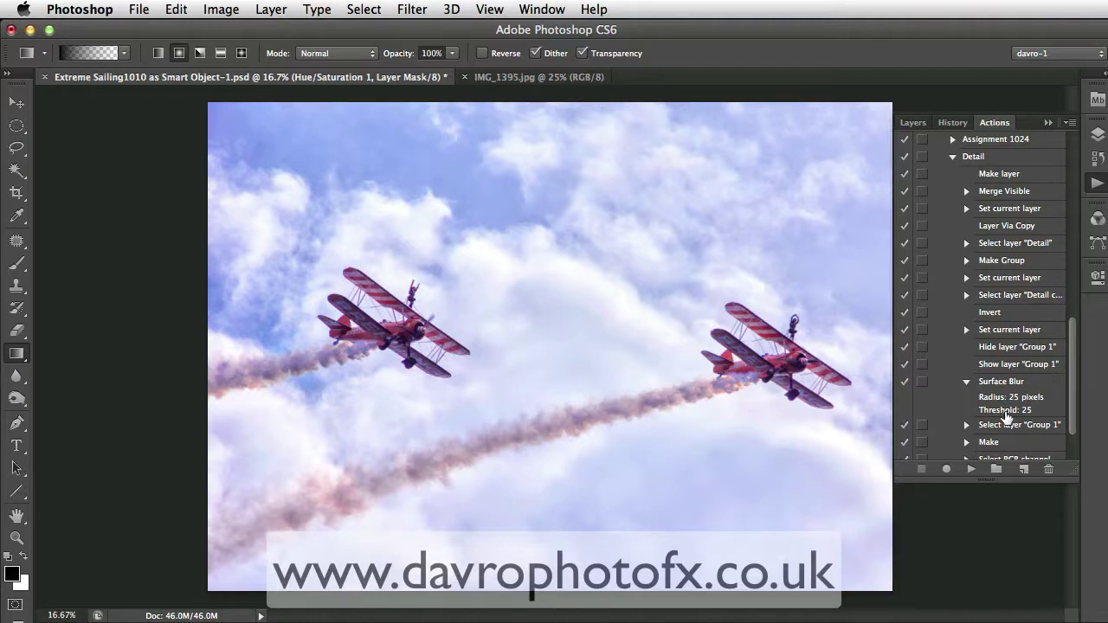
pyautogui.click(922, 382)
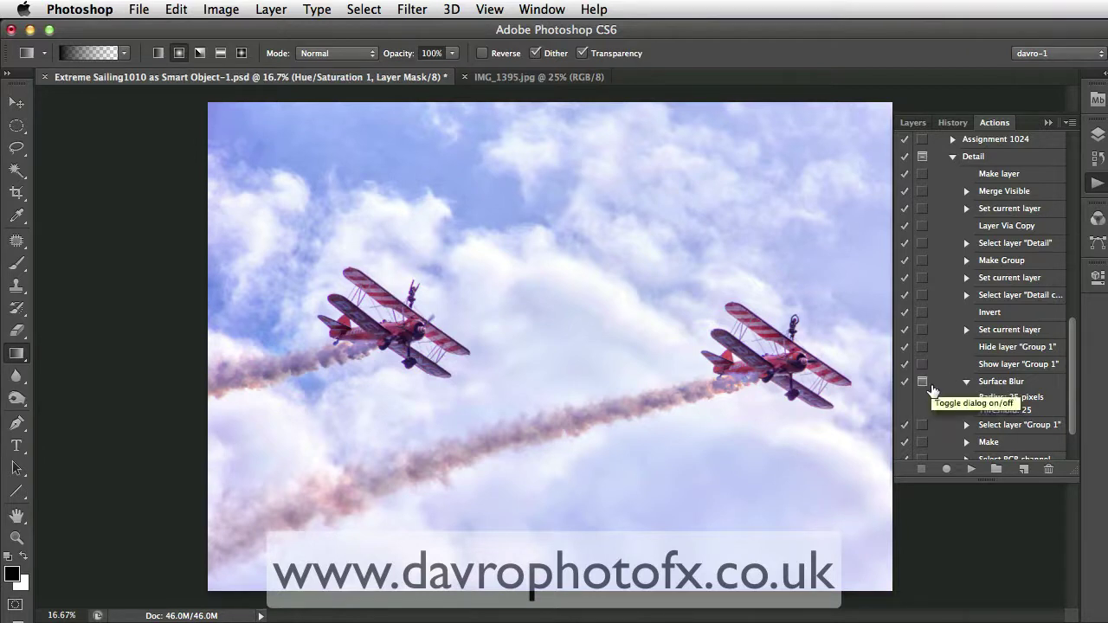
pyautogui.click(991, 158)
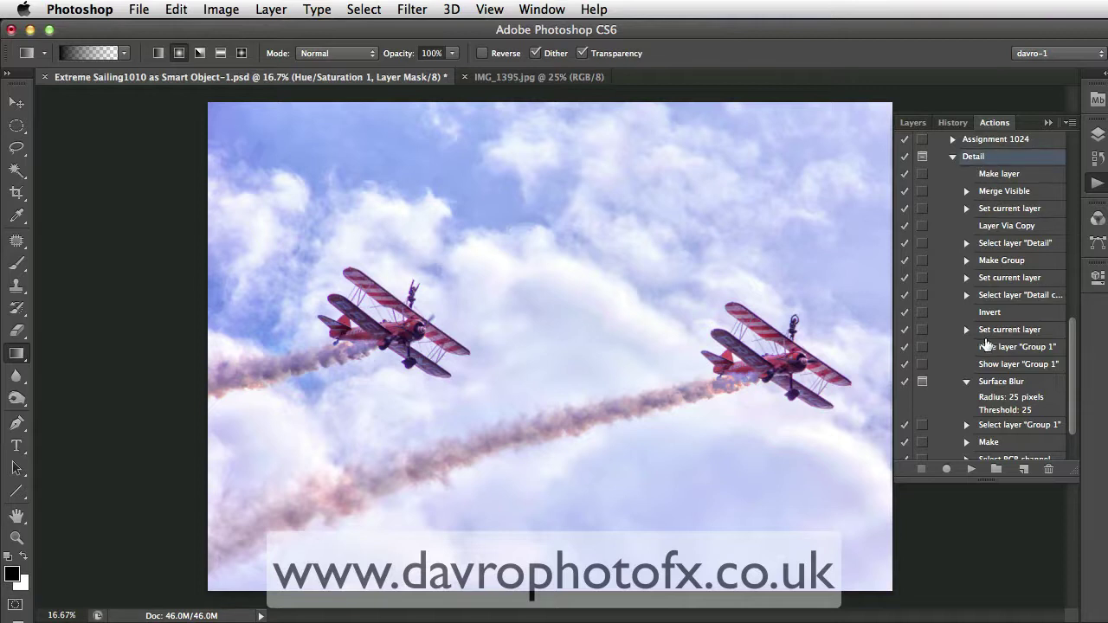
pyautogui.click(973, 470)
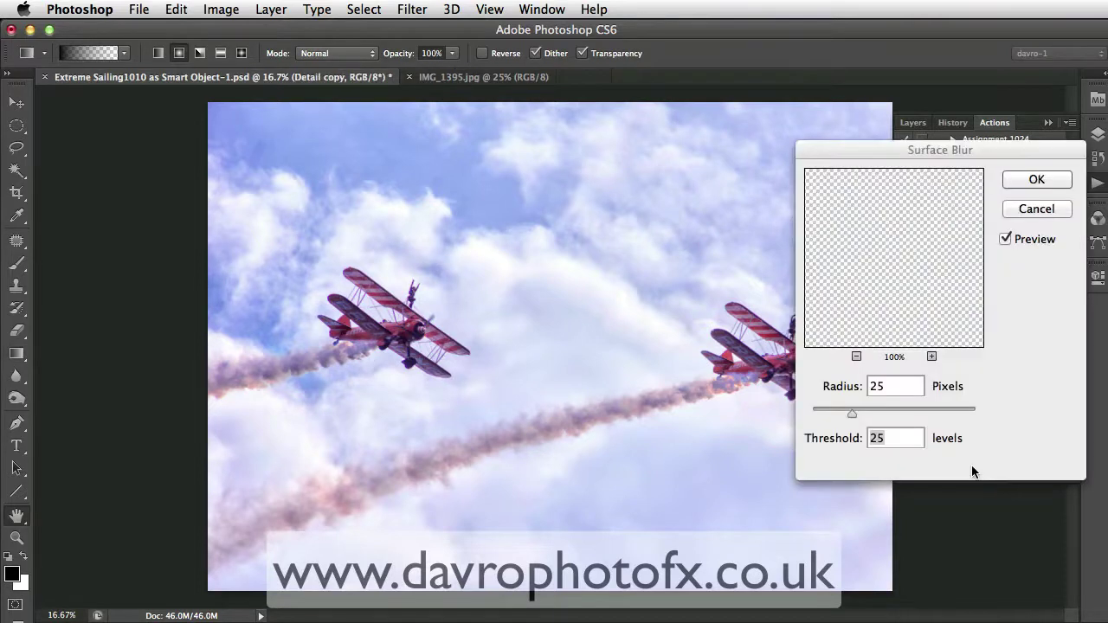
# Step: Finish playback with Surface Blur Radius 20 and Threshold 20, then collapse the Detail group
pyautogui.click(854, 387)
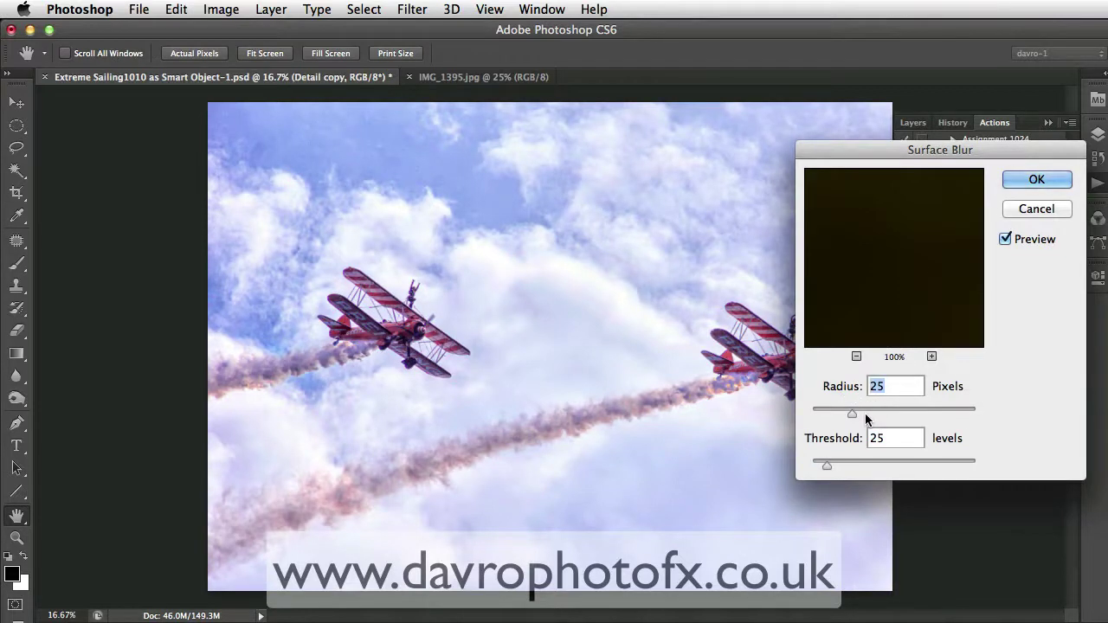
pyautogui.write('20')
pyautogui.press('Tab')
pyautogui.write('20')
pyautogui.click(1038, 178)
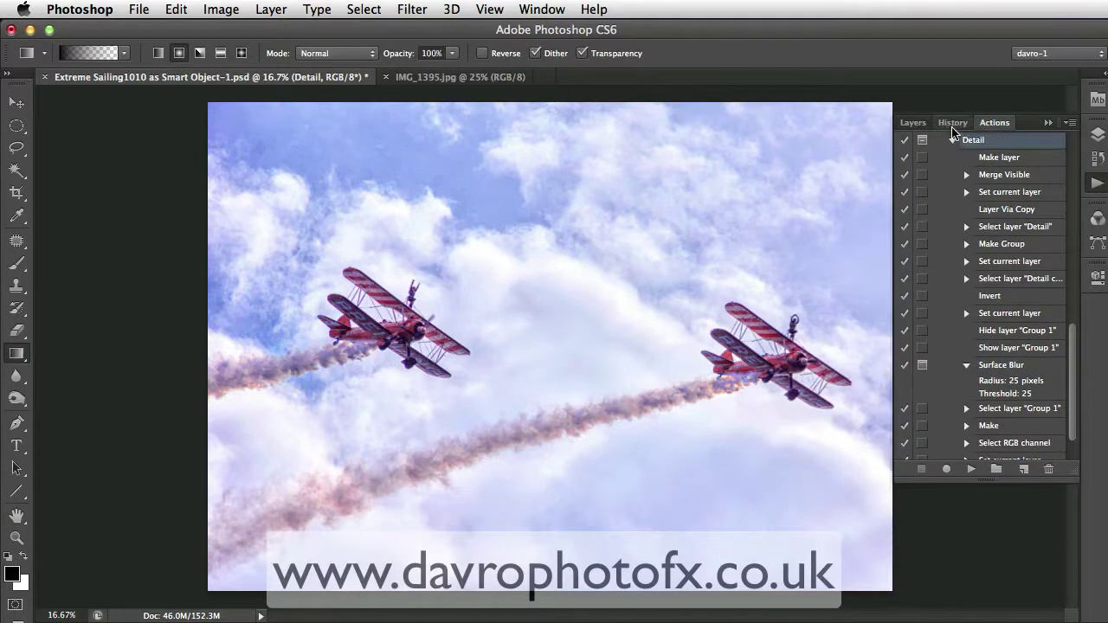
pyautogui.click(917, 124)
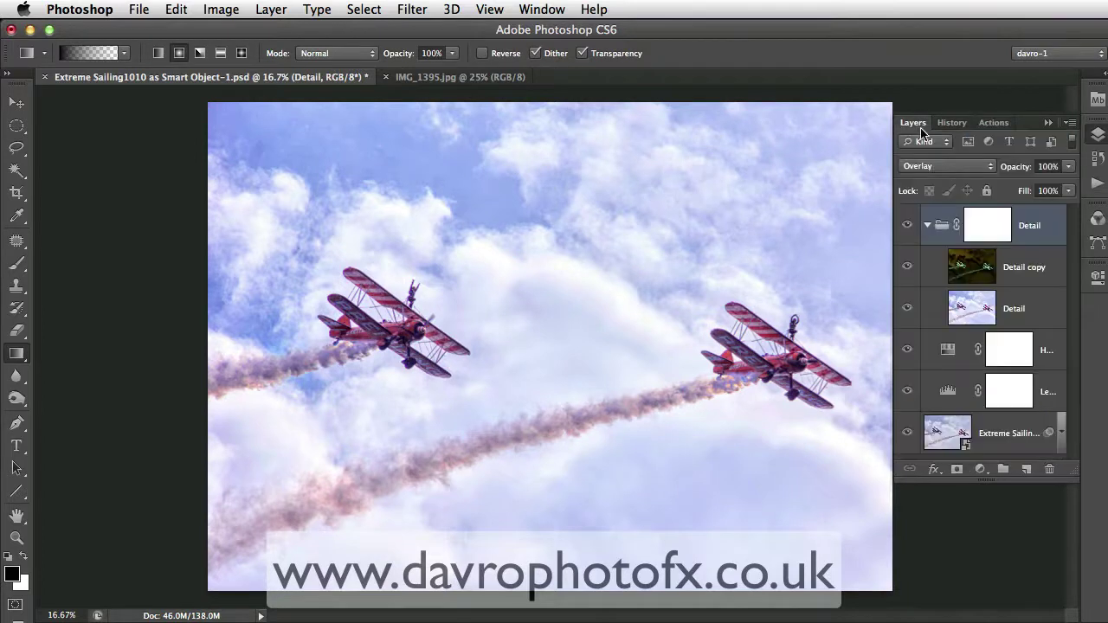
pyautogui.click(926, 226)
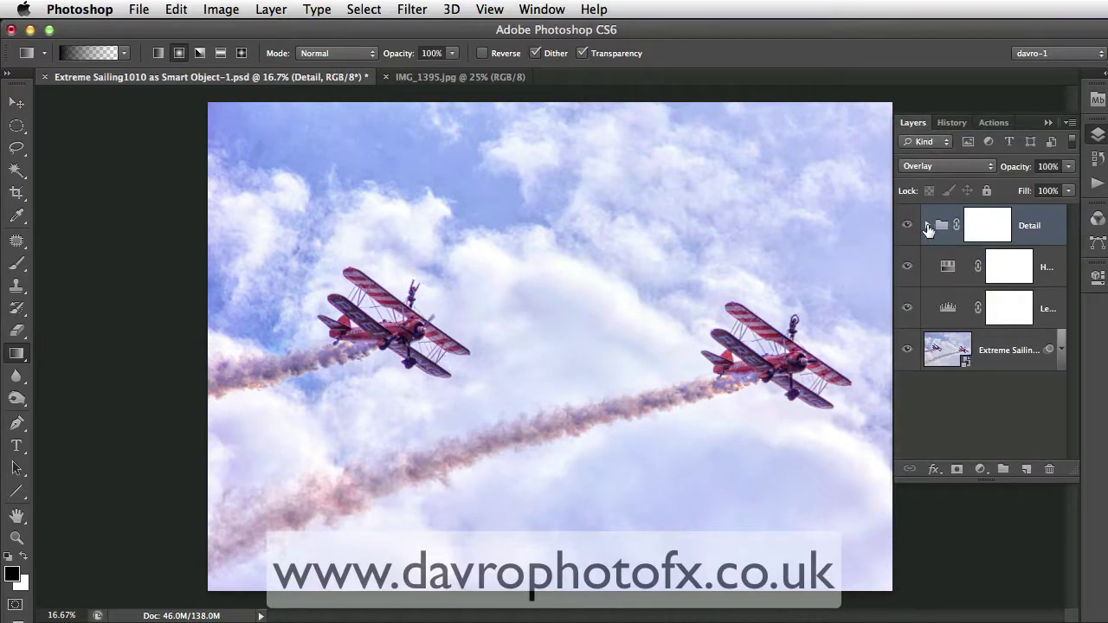
# Step: Drag black gradients on the Detail mask across the upper sky, then switch to IMG_1395.jpg
pyautogui.click(982, 224)
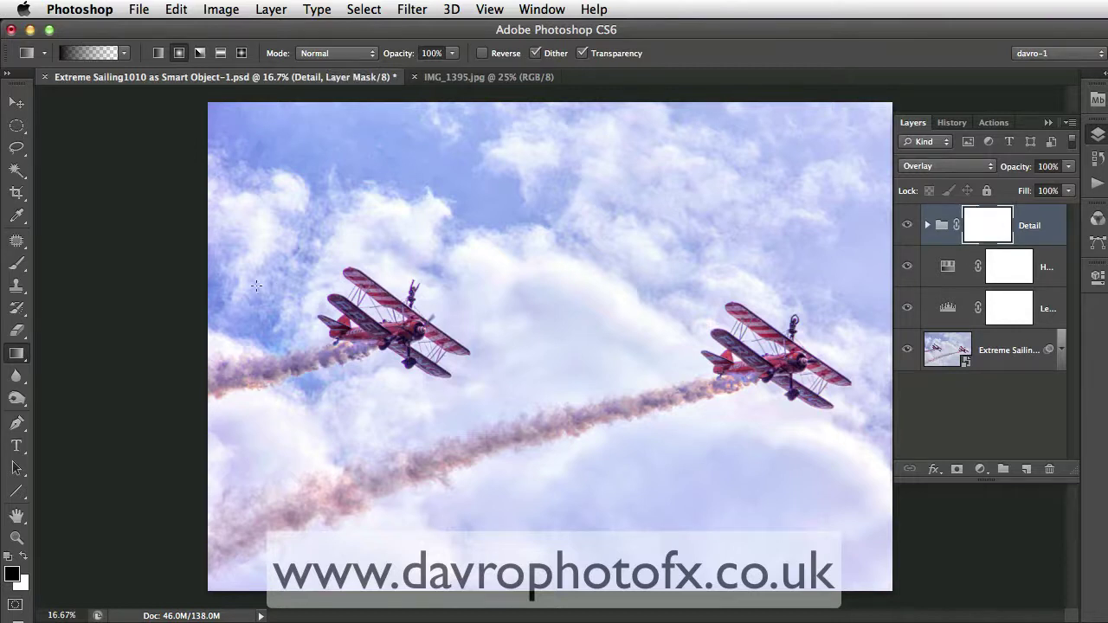
pyautogui.moveTo(450, 146); pyautogui.dragTo(282, 135)
pyautogui.moveTo(352, 133); pyautogui.dragTo(185, 118)
pyautogui.moveTo(495, 163); pyautogui.dragTo(555, 174)
pyautogui.moveTo(829, 257); pyautogui.dragTo(891, 267)
pyautogui.moveTo(840, 268); pyautogui.dragTo(858, 269)
pyautogui.click(528, 78)
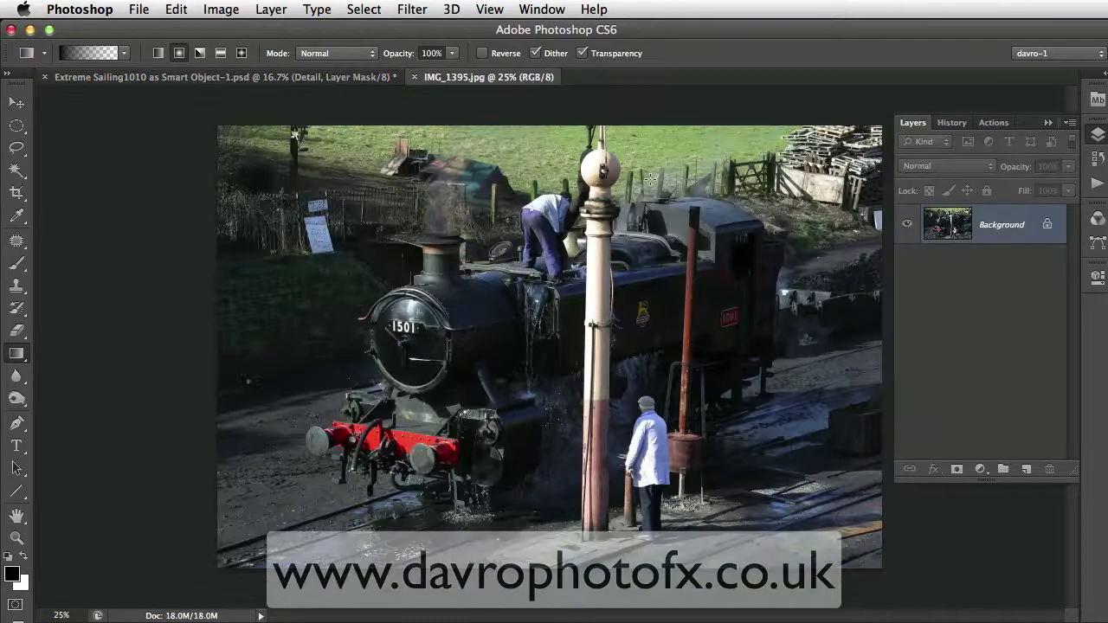
# Step: Play the Detail action on IMG_1395.jpg with Surface Blur radius 30 and threshold 30
pyautogui.click(993, 123)
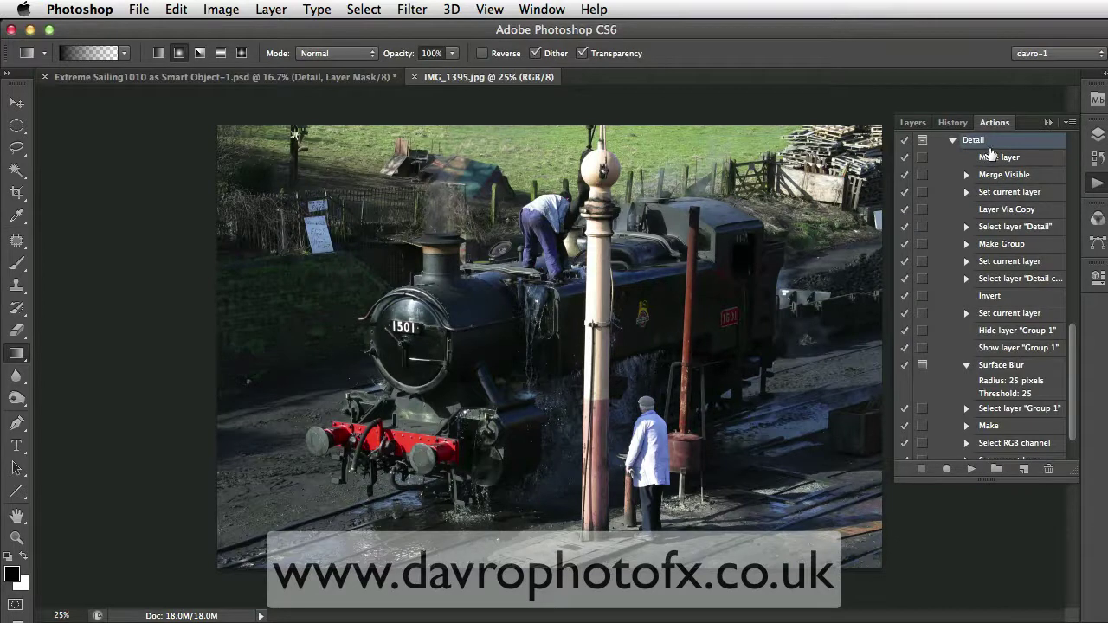
pyautogui.click(971, 468)
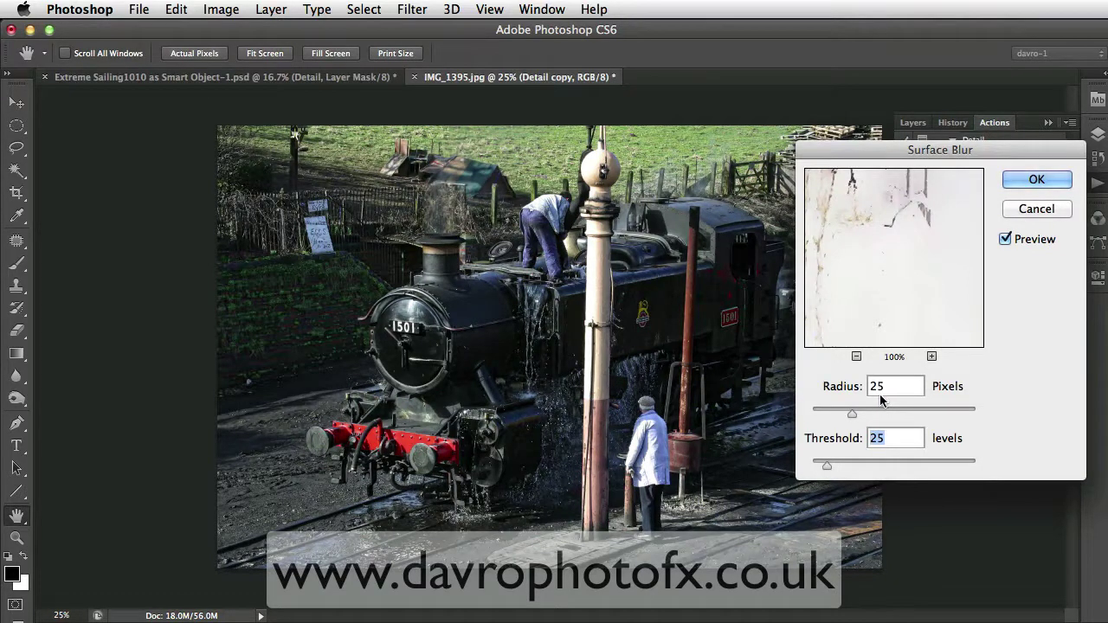
pyautogui.moveTo(841, 391); pyautogui.dragTo(844, 391)
pyautogui.click(840, 439)
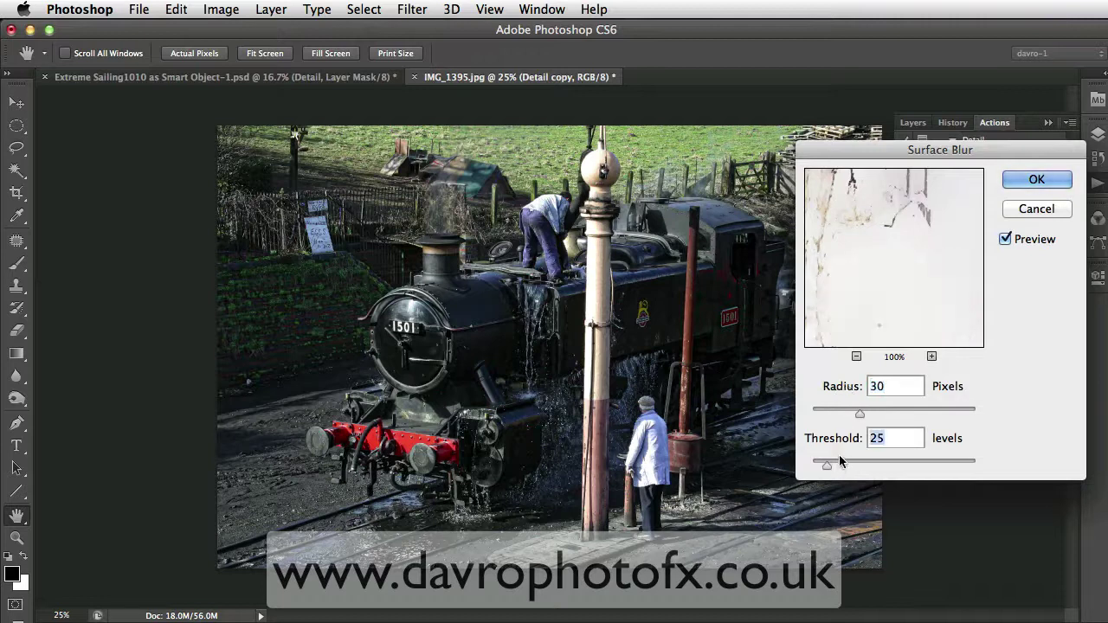
pyautogui.write('30')
pyautogui.press('Return')
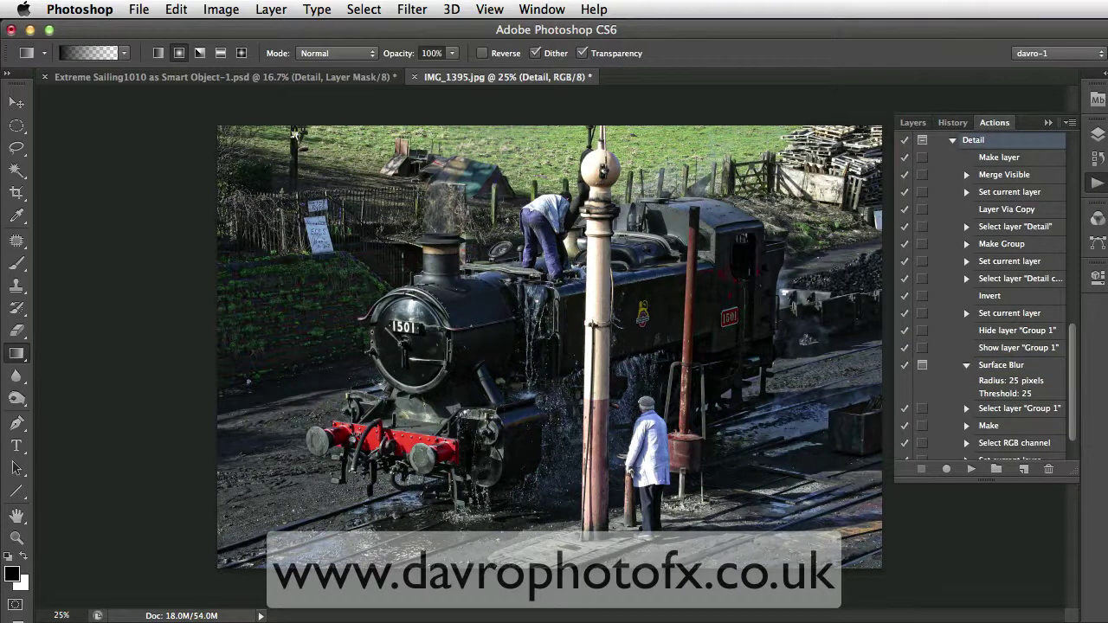
# Step: Collapse the Detail group in the layer list and target its layer mask
pyautogui.click(913, 122)
pyautogui.click(927, 226)
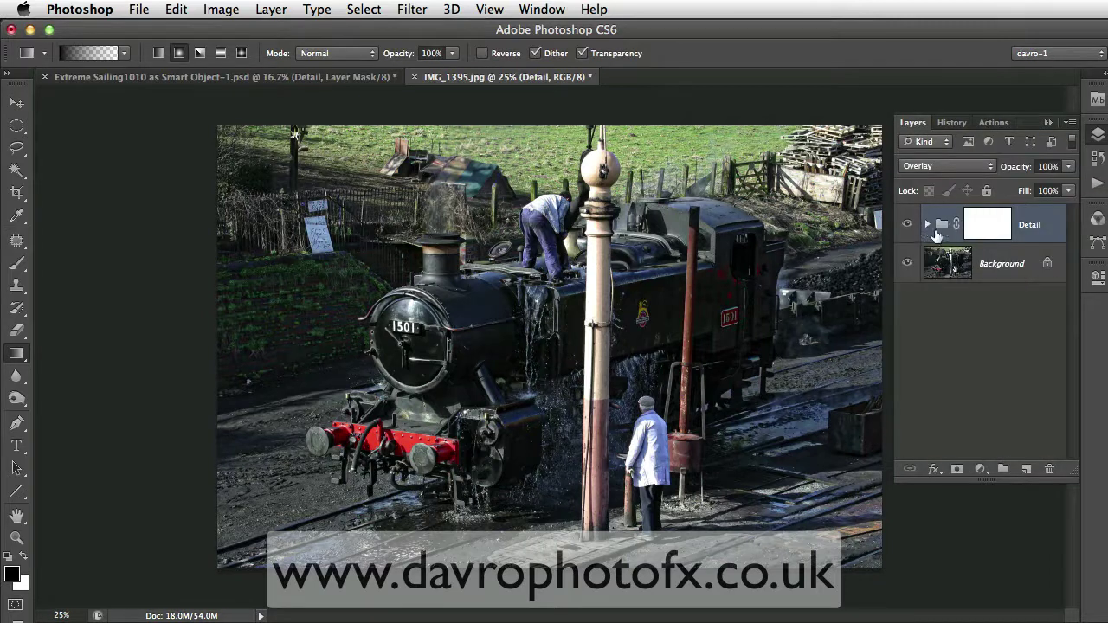
pyautogui.click(984, 227)
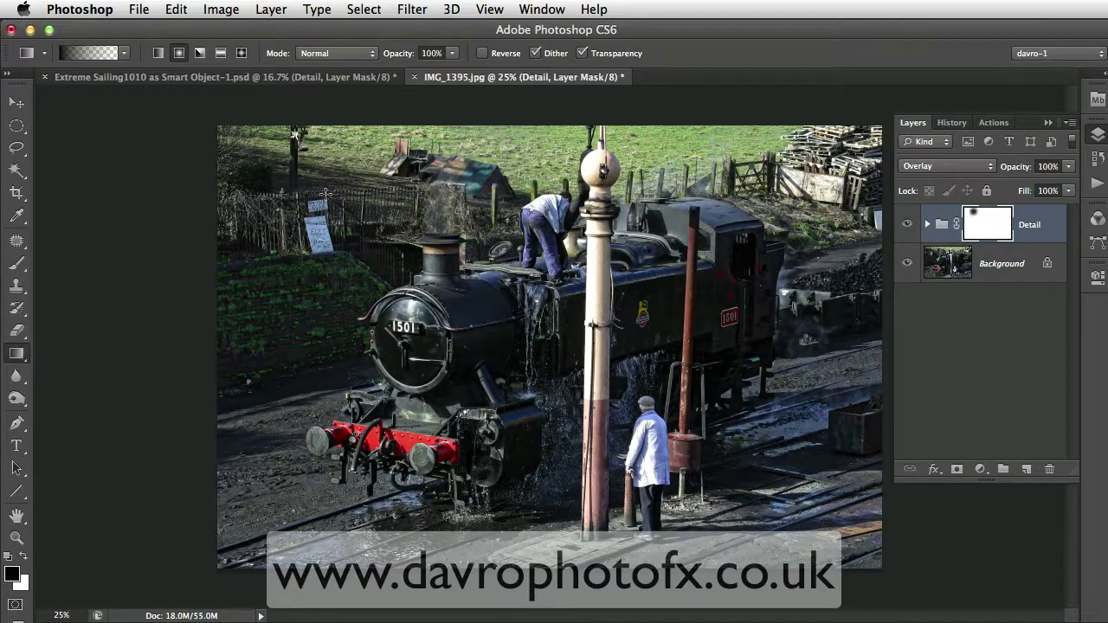
# Step: Paint black gradients on the mask over the upper-left background, smoke and top-right fence
pyautogui.moveTo(329, 190); pyautogui.dragTo(207, 223)
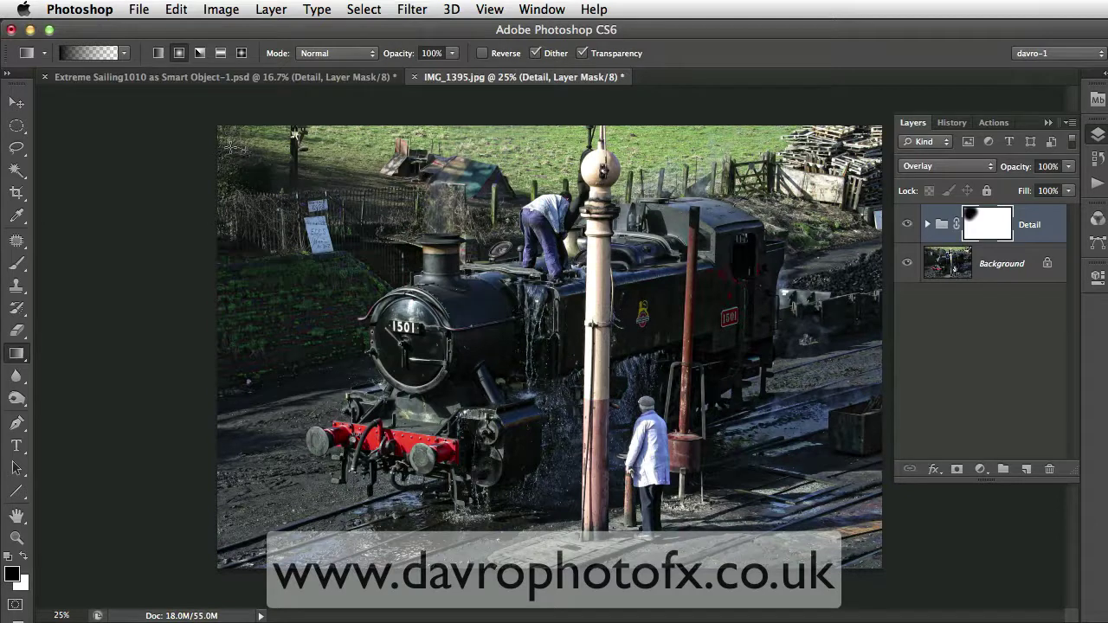
pyautogui.moveTo(320, 282); pyautogui.dragTo(313, 306)
pyautogui.moveTo(350, 338); pyautogui.dragTo(204, 392)
pyautogui.moveTo(457, 177); pyautogui.dragTo(496, 182)
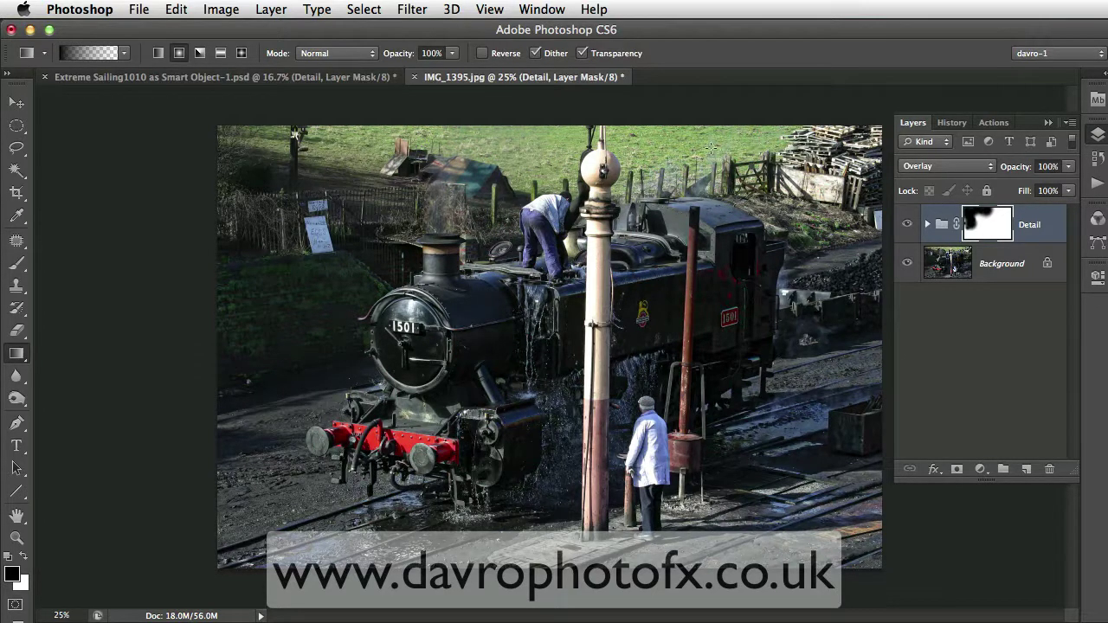
pyautogui.moveTo(773, 169); pyautogui.dragTo(776, 178)
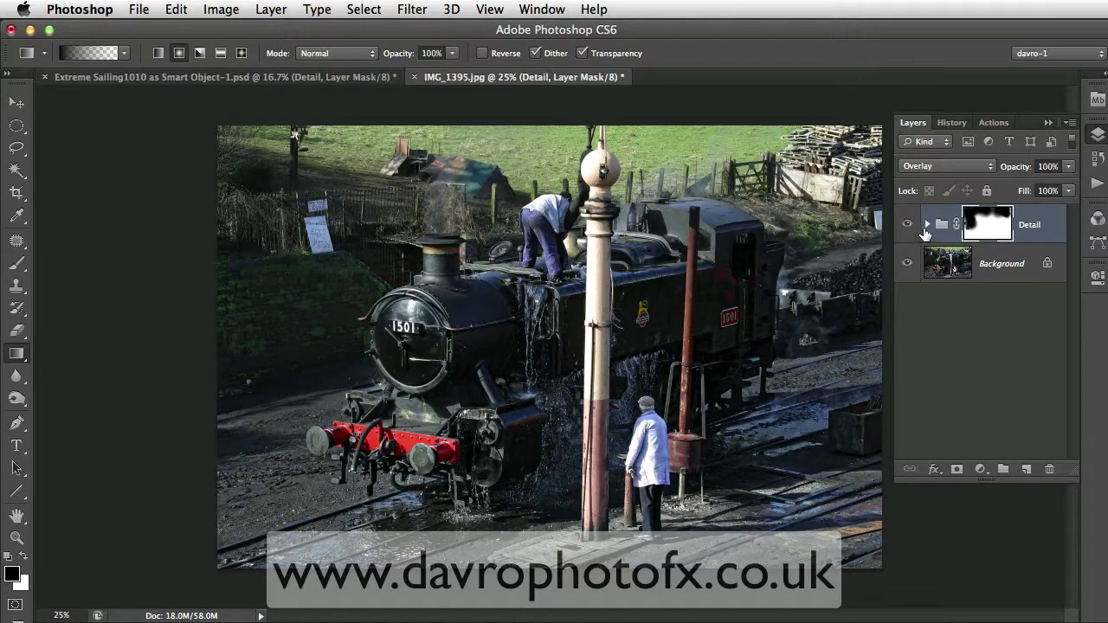
# Step: Lower the Detail copy layer's opacity to 85% inside the expanded Detail group
pyautogui.click(927, 225)
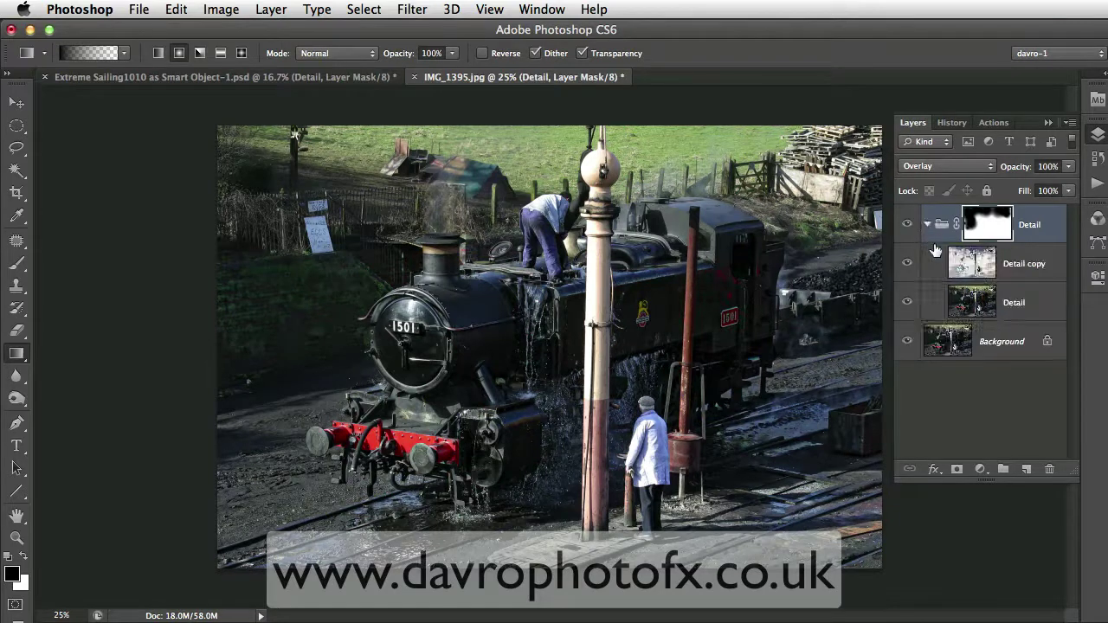
pyautogui.click(1018, 270)
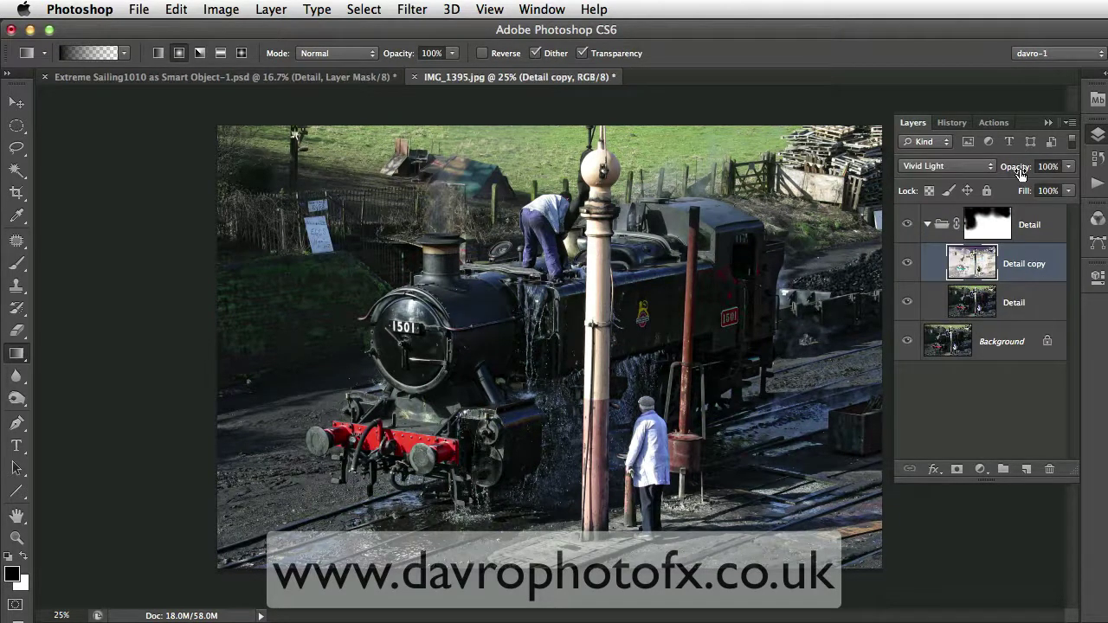
pyautogui.moveTo(1020, 173); pyautogui.dragTo(1004, 172)
# Step: Toggle the Detail group's visibility off and on twice to compare the train photo
pyautogui.click(907, 225)
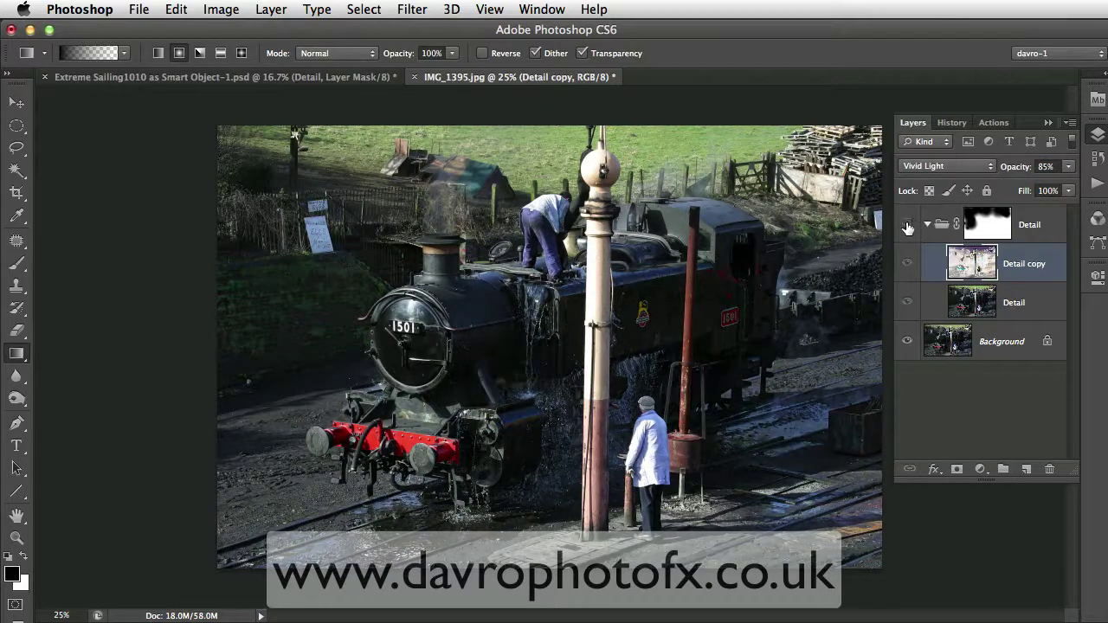
pyautogui.click(907, 225)
pyautogui.click(907, 225)
pyautogui.click(907, 225)
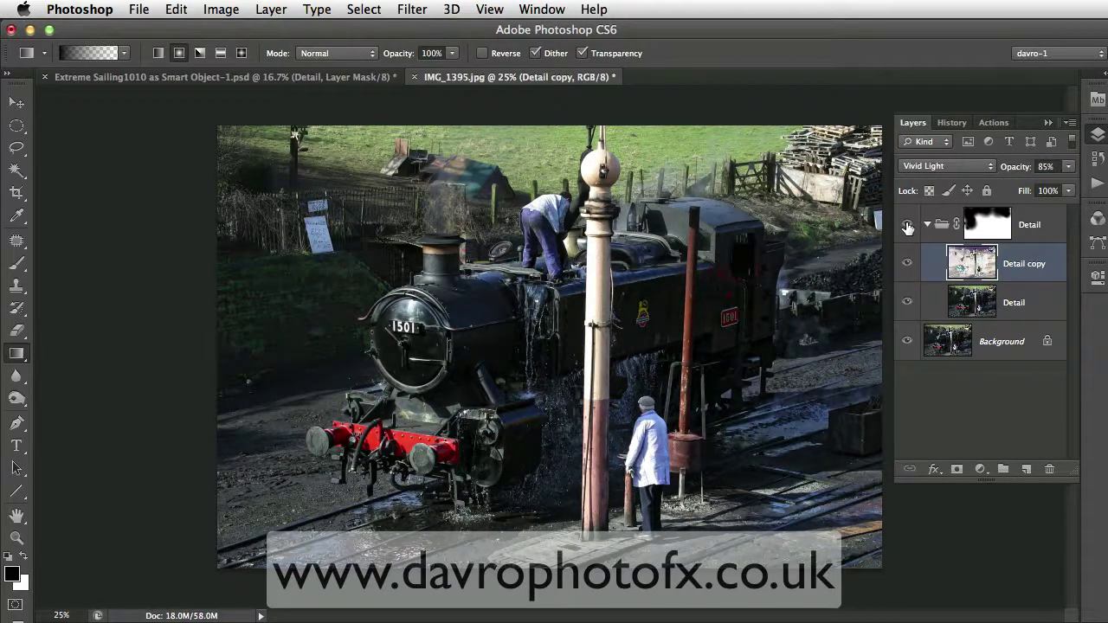